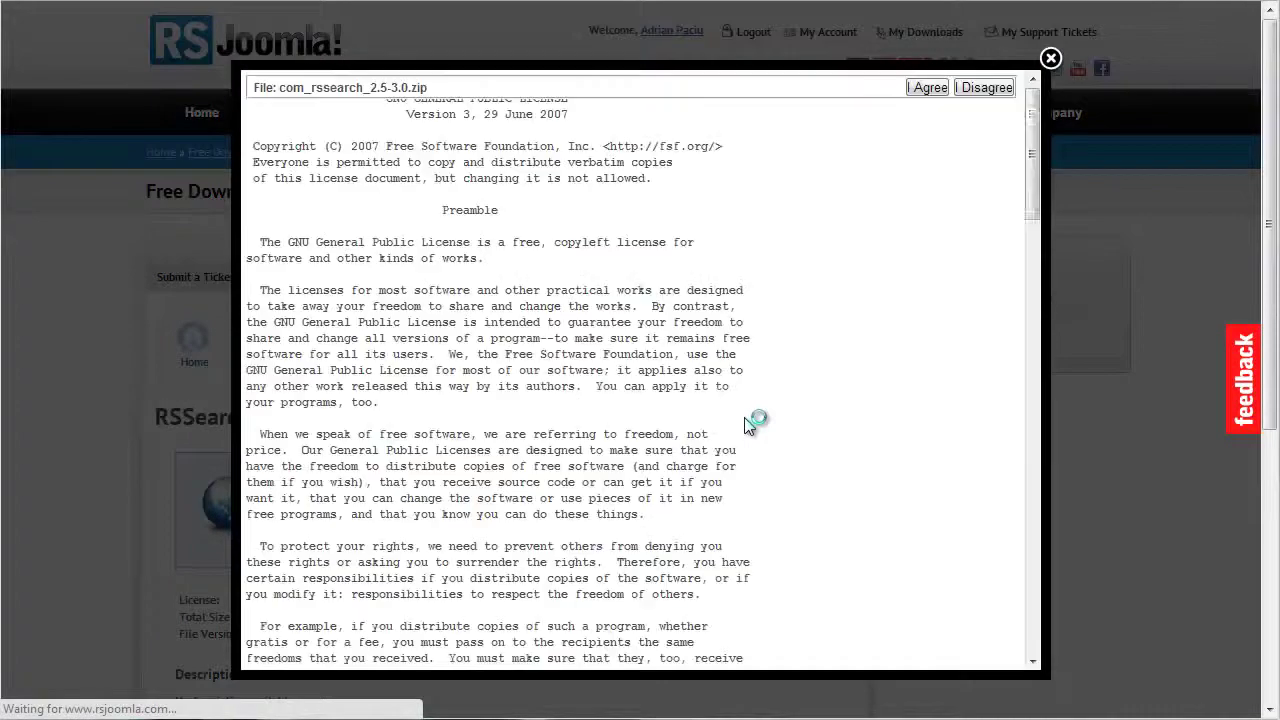
Step: Accept the licence for com_rssearch_2.5-3.0.zip and open the Extension Manager in the Joomla! administrator
{"action": "left_click", "coordinate": [927, 88]}
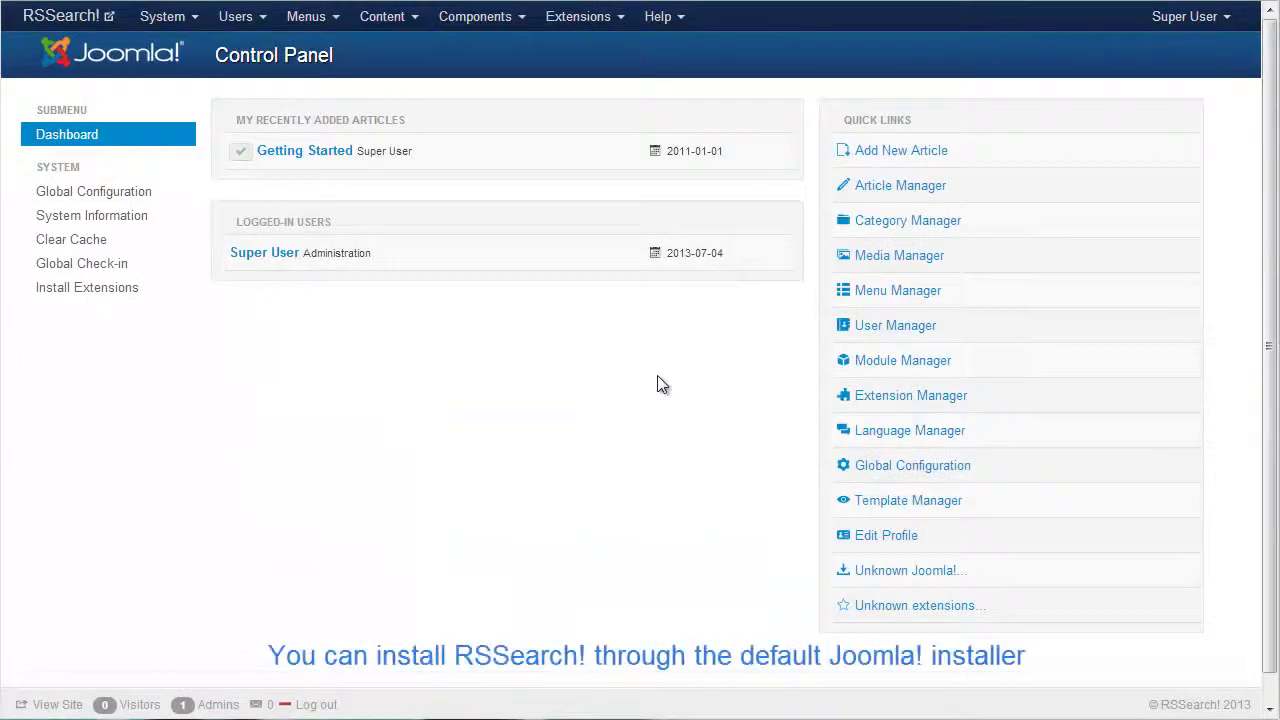
{"action": "key", "text": "Tab"}
{"action": "key", "text": "Down"}
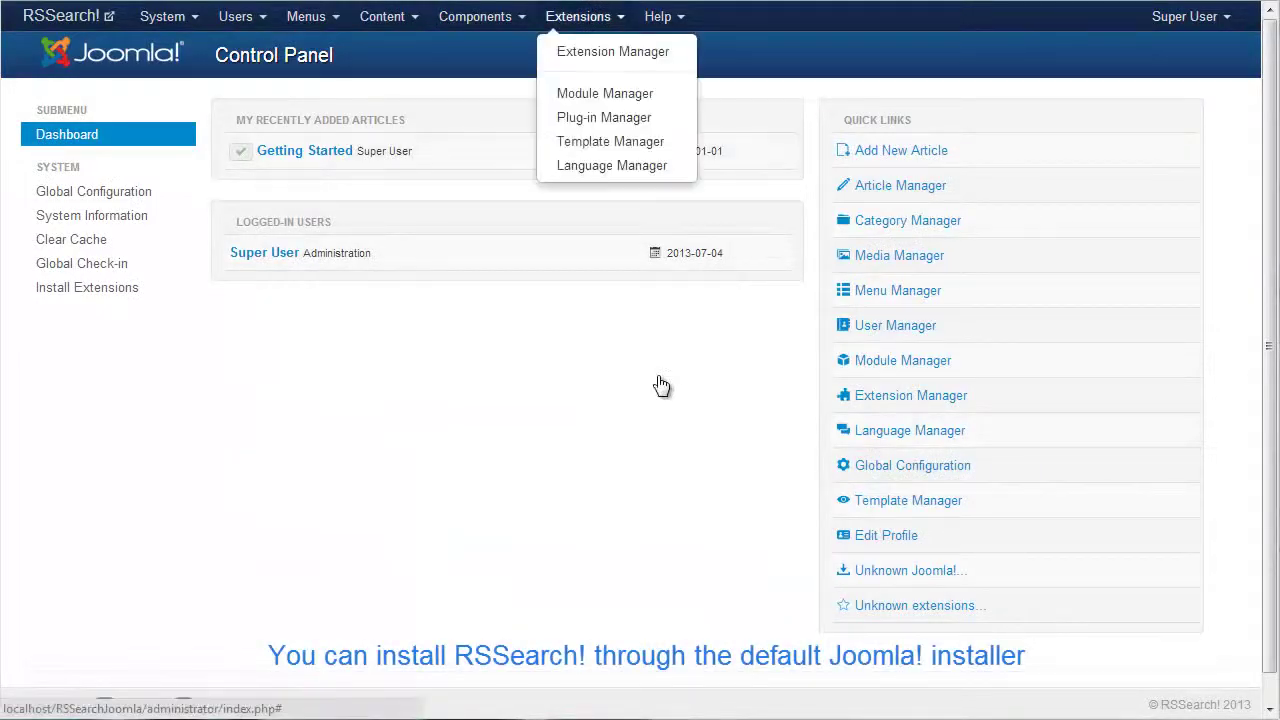
{"action": "key", "text": "Down"}
{"action": "key", "text": "Return"}
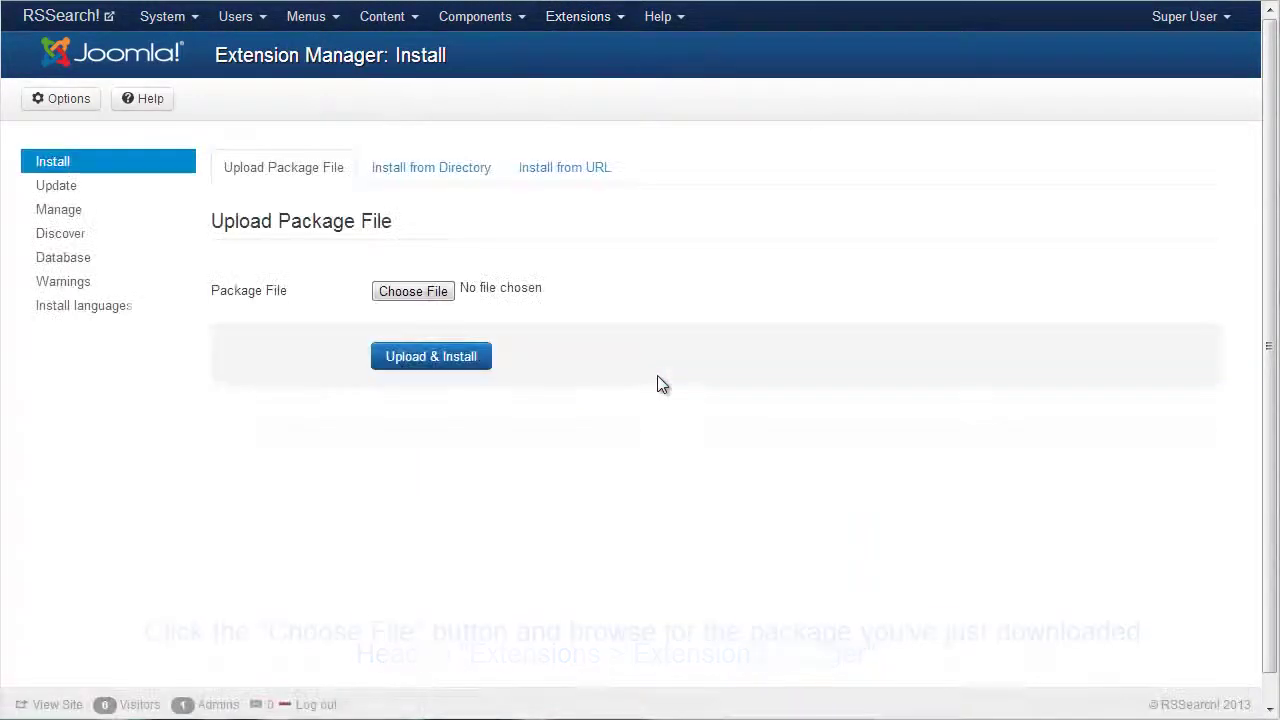
Step: Choose com_rssearch_2.5-3.0.zip as the package file, then upload and install it
{"action": "key", "text": "Tab"}
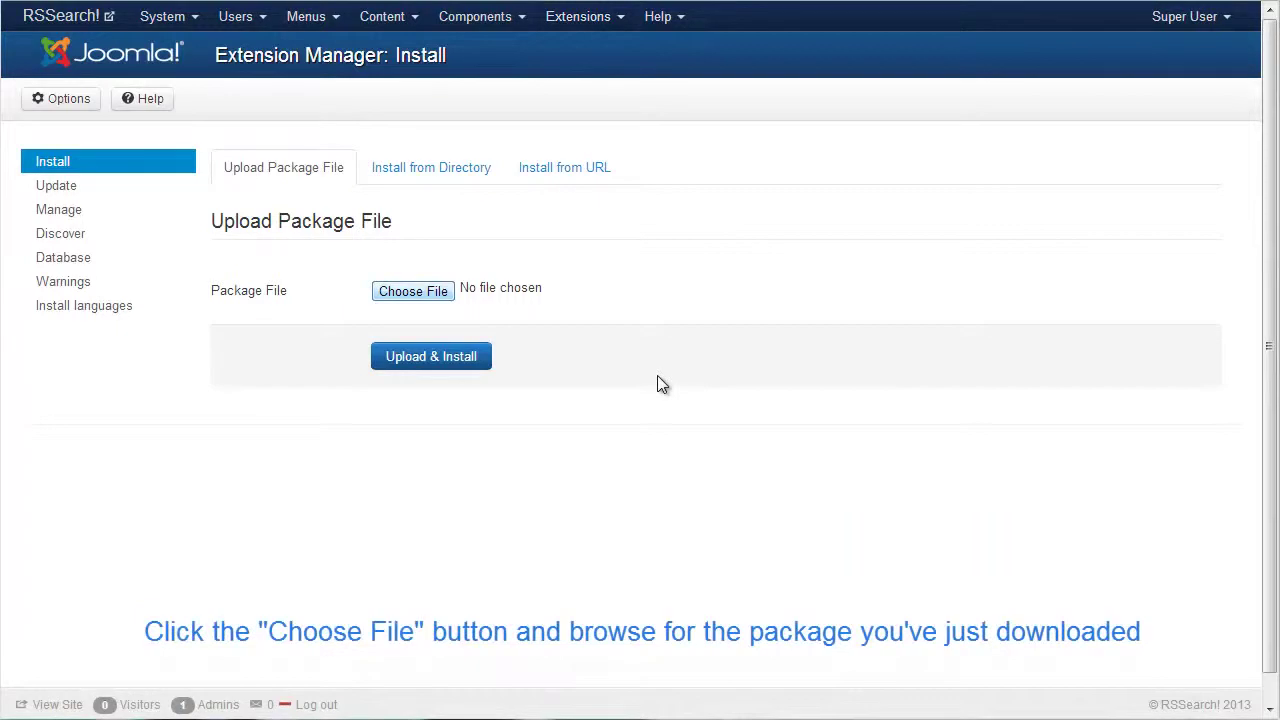
{"action": "key", "text": "space"}
{"action": "key", "text": "shift+Tab"}
{"action": "key", "text": "Down"}
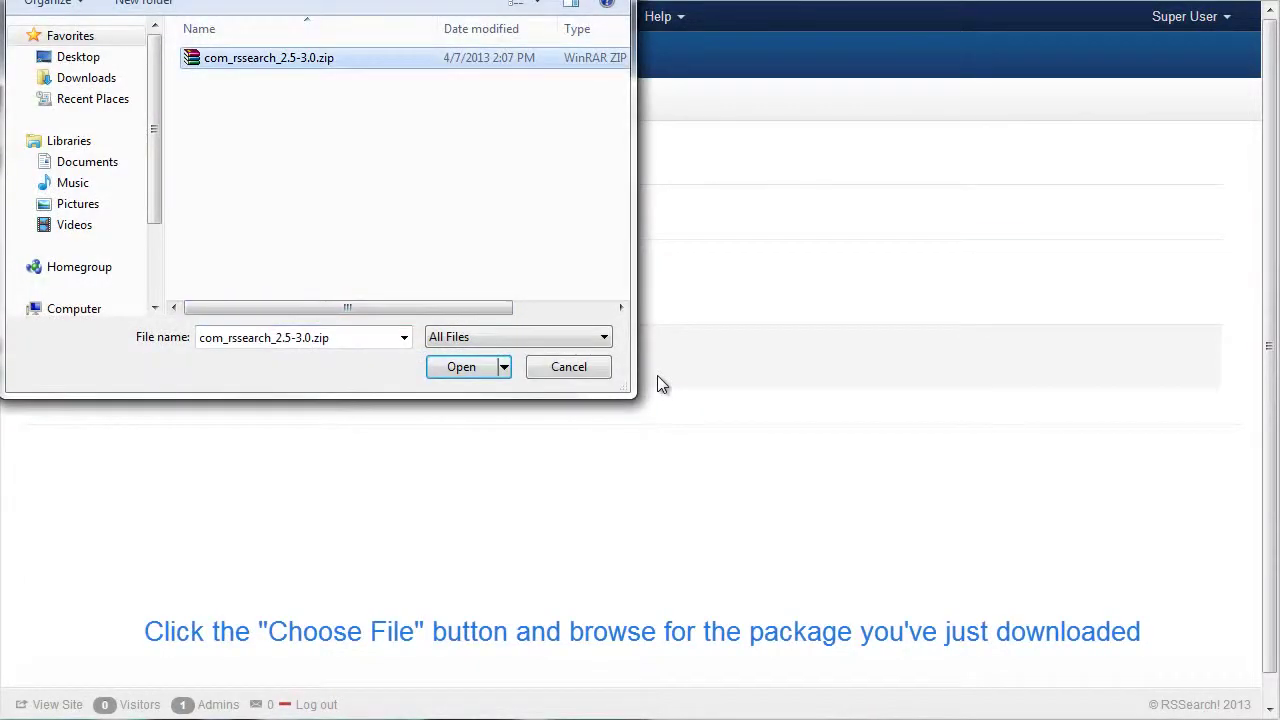
{"action": "key", "text": "Return"}
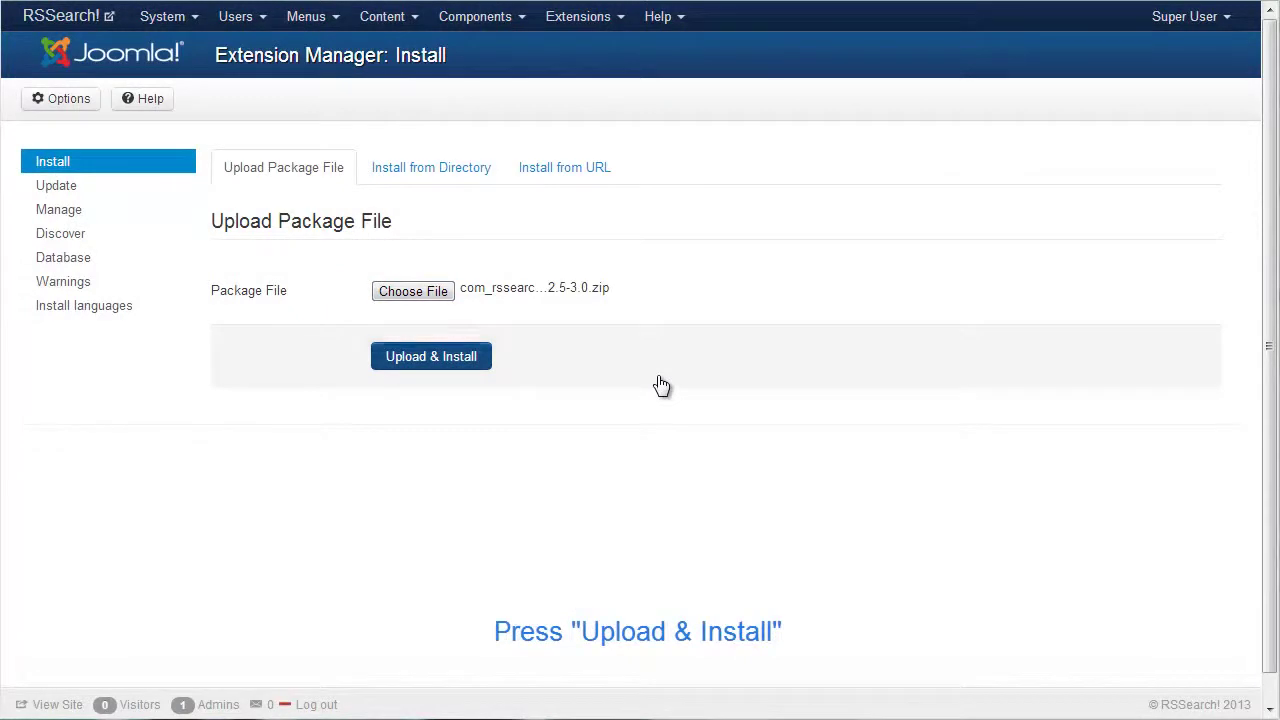
{"action": "key", "text": "Return"}
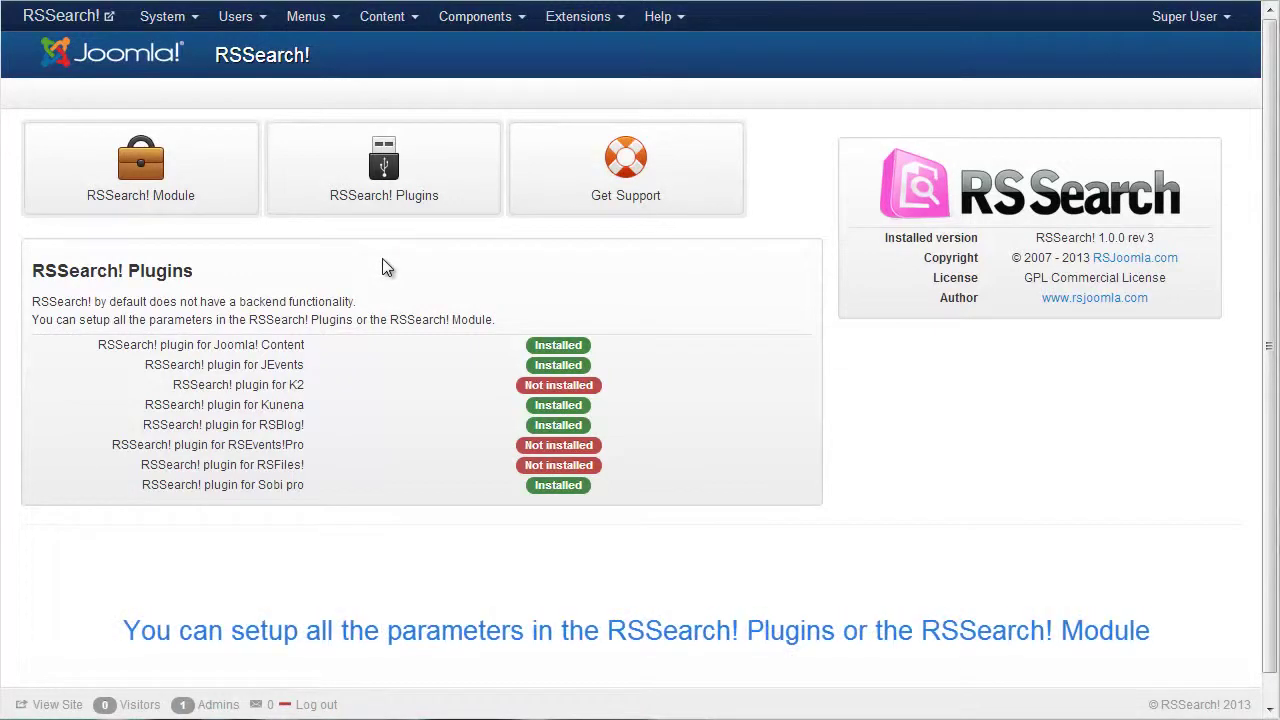
Step: Open the RSSearch! module, set its status to Published and its position to the Protostar template's Search [position-0]
{"action": "left_click", "coordinate": [138, 190]}
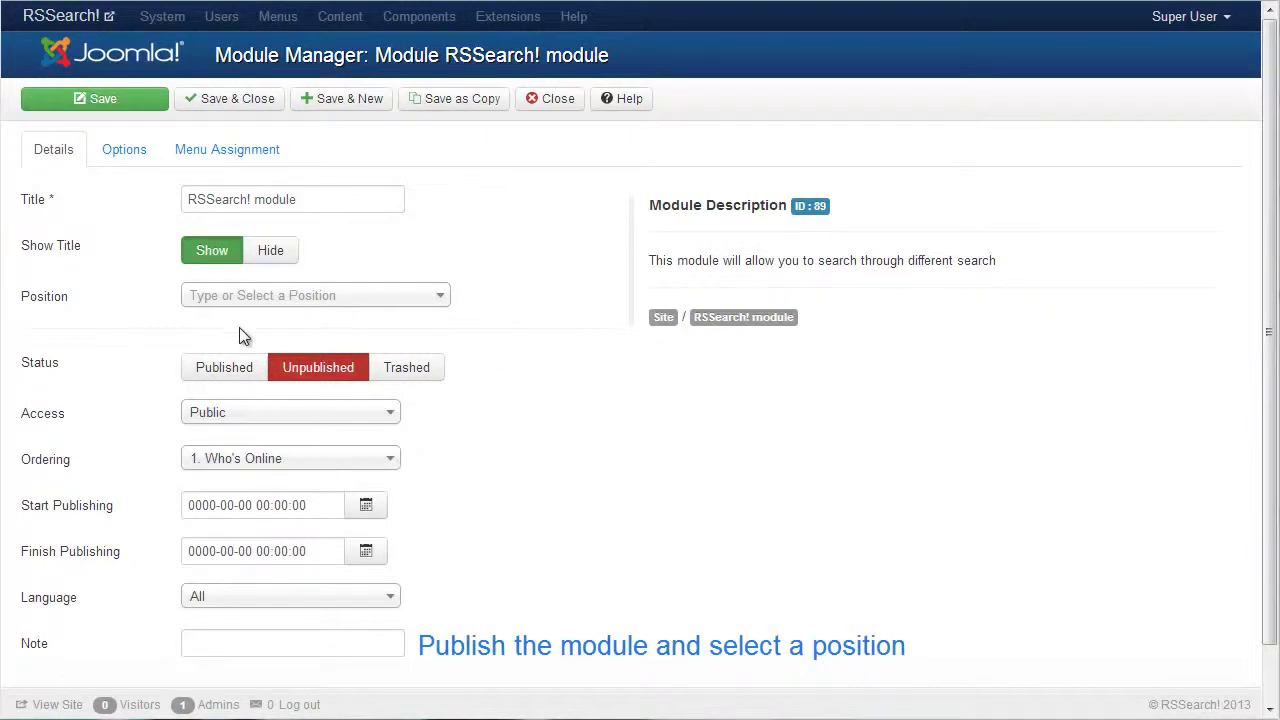
{"action": "left_click", "coordinate": [215, 372]}
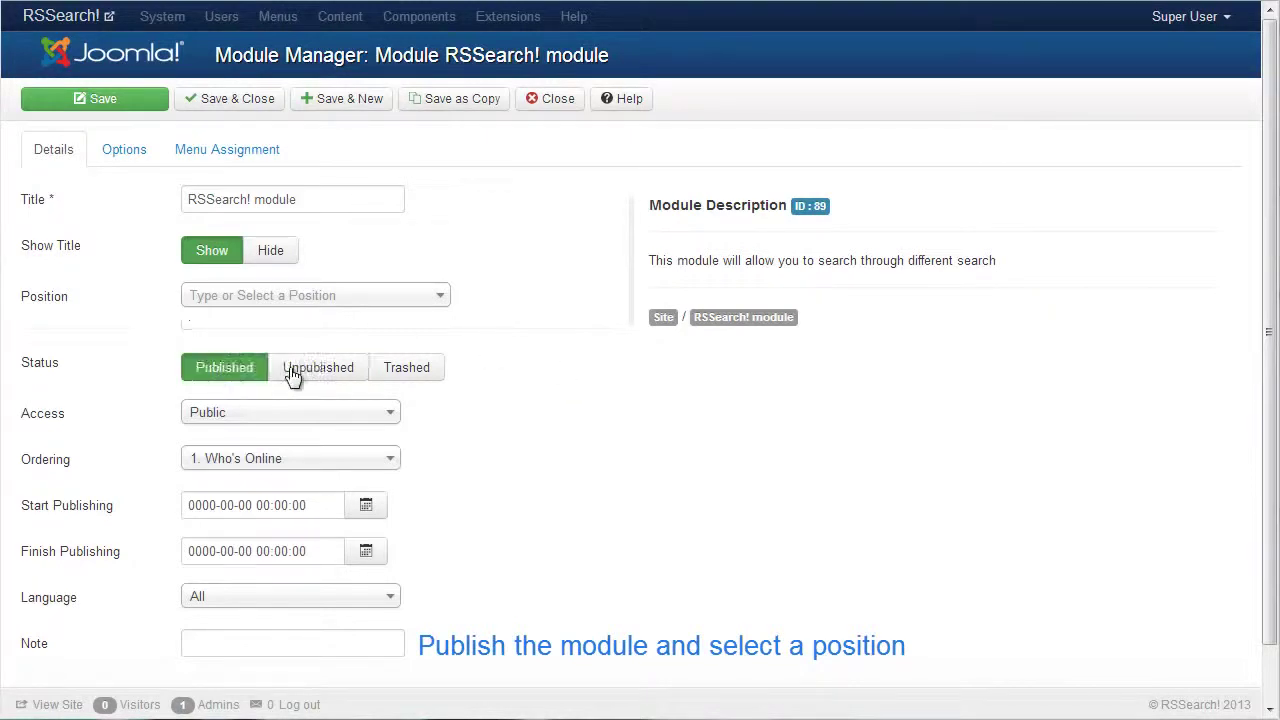
{"action": "left_click", "coordinate": [444, 298]}
{"action": "scroll", "coordinate": [400, 410], "scroll_direction": "down", "scroll_amount": 5}
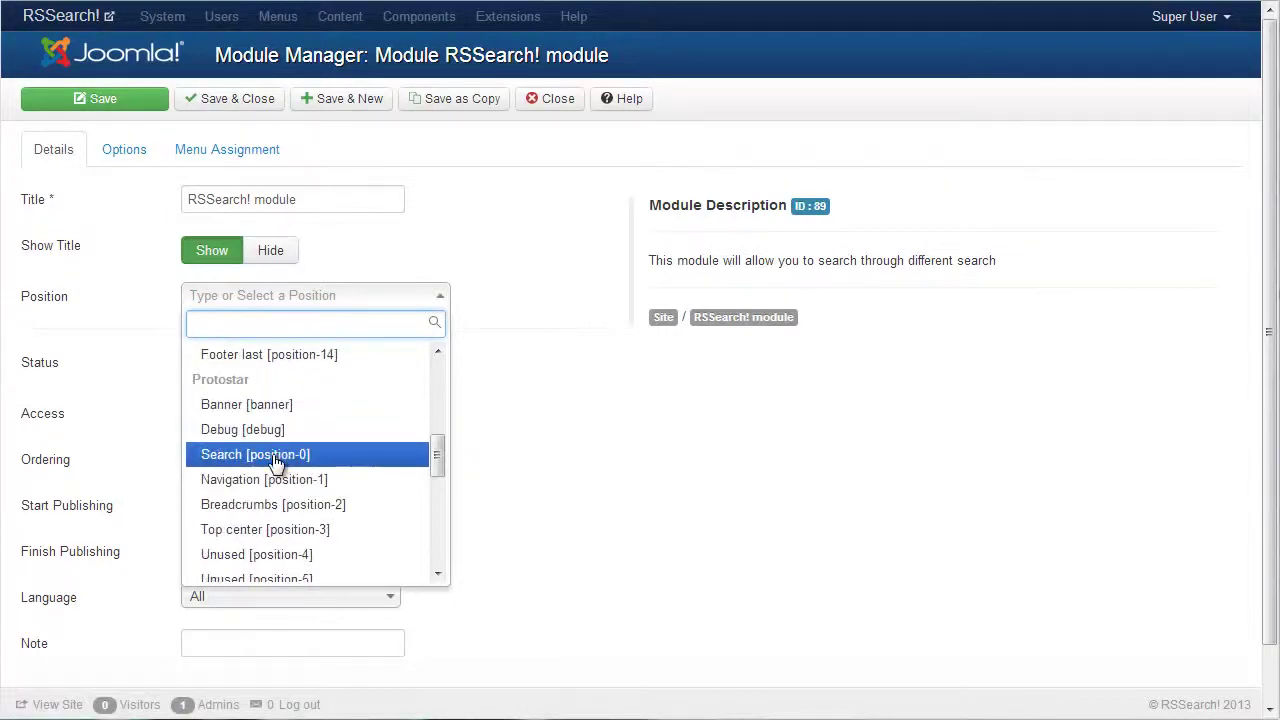
{"action": "left_click", "coordinate": [272, 462]}
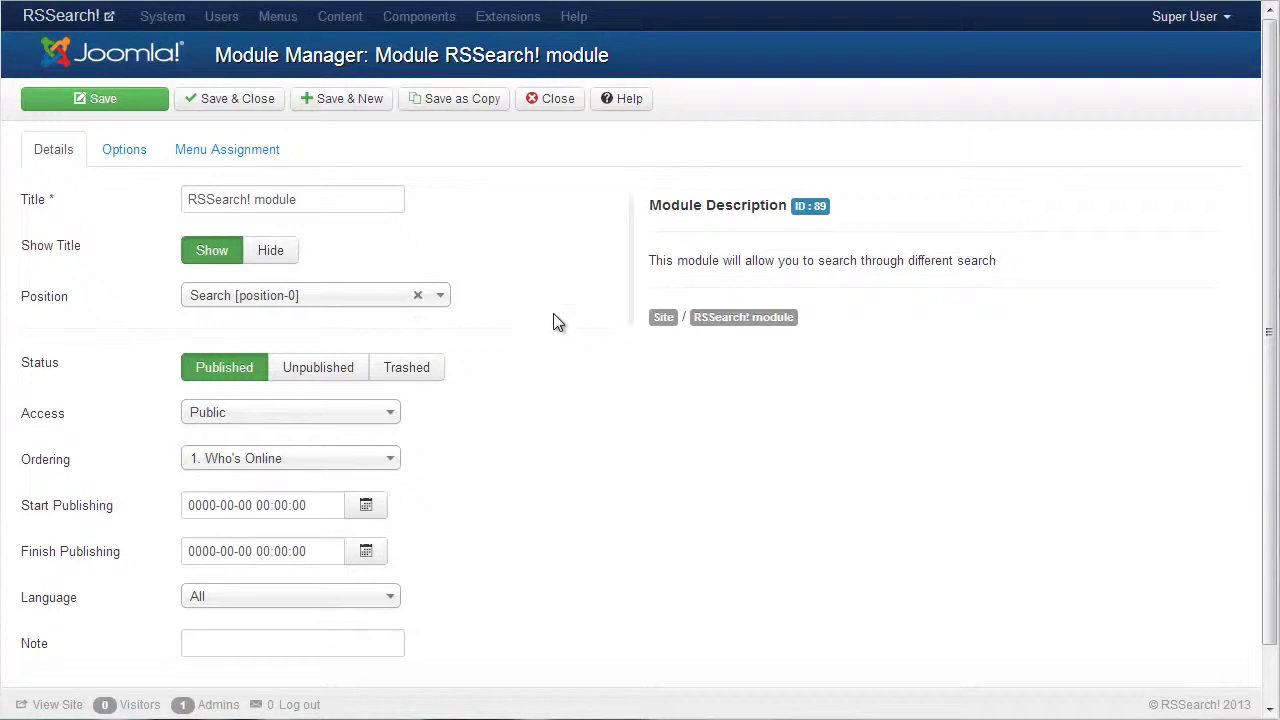
Step: Include Joomla! content, SobiPro, JEvents, Kunena and RSBlog! in the module's components search
{"action": "left_click", "coordinate": [136, 155]}
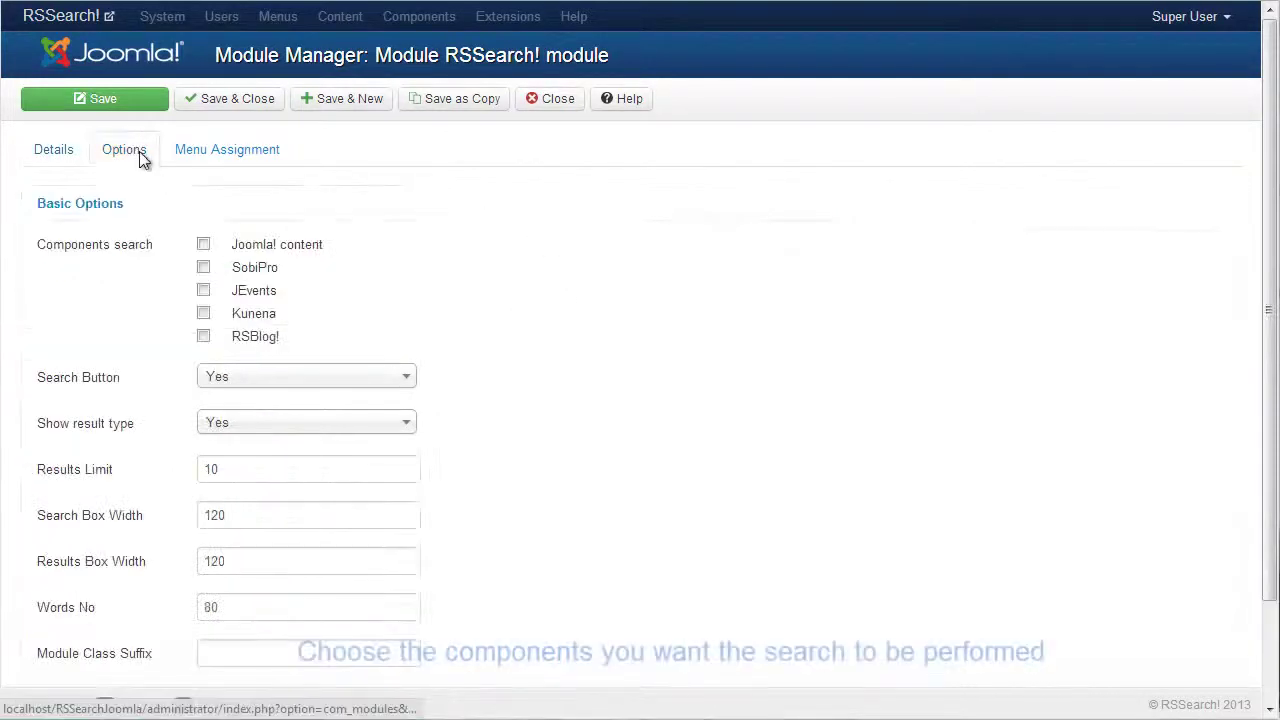
{"action": "left_click", "coordinate": [203, 313]}
{"action": "left_click", "coordinate": [203, 290]}
{"action": "left_click", "coordinate": [203, 267]}
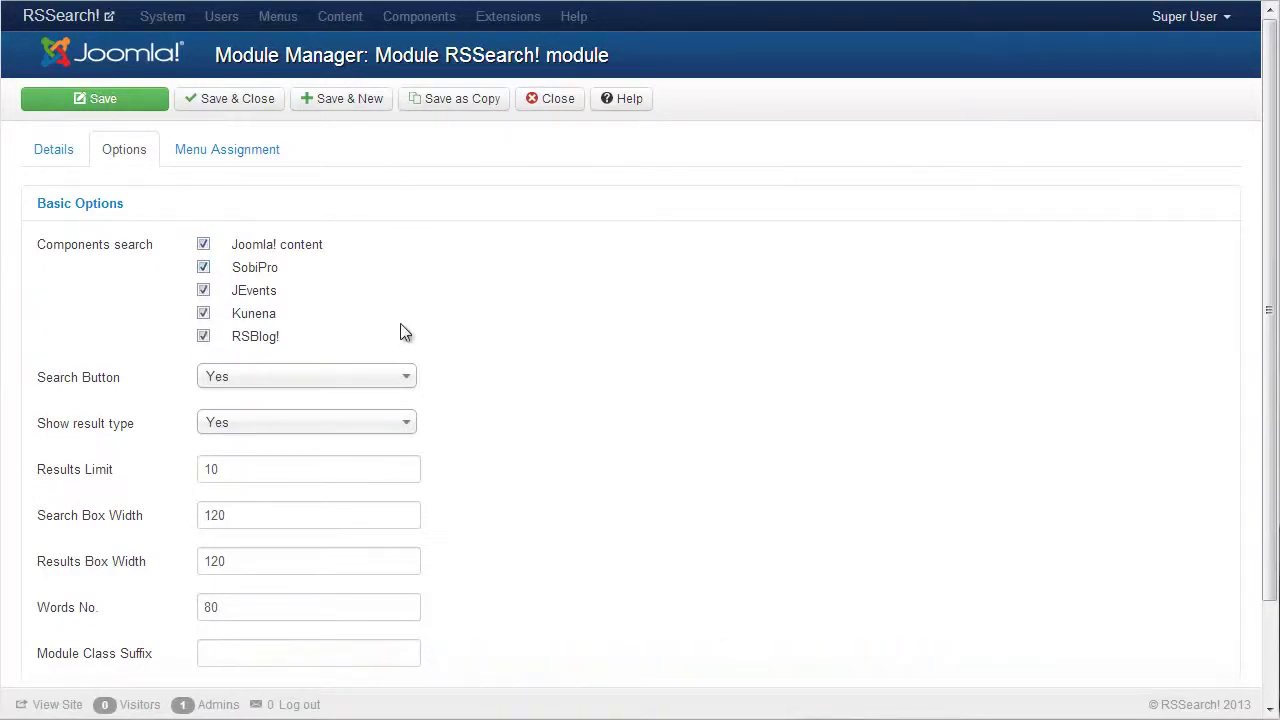
Step: Set the module's Results Limit to 15 and review its advanced options
{"action": "scroll", "coordinate": [478, 355], "scroll_direction": "down", "scroll_amount": 2}
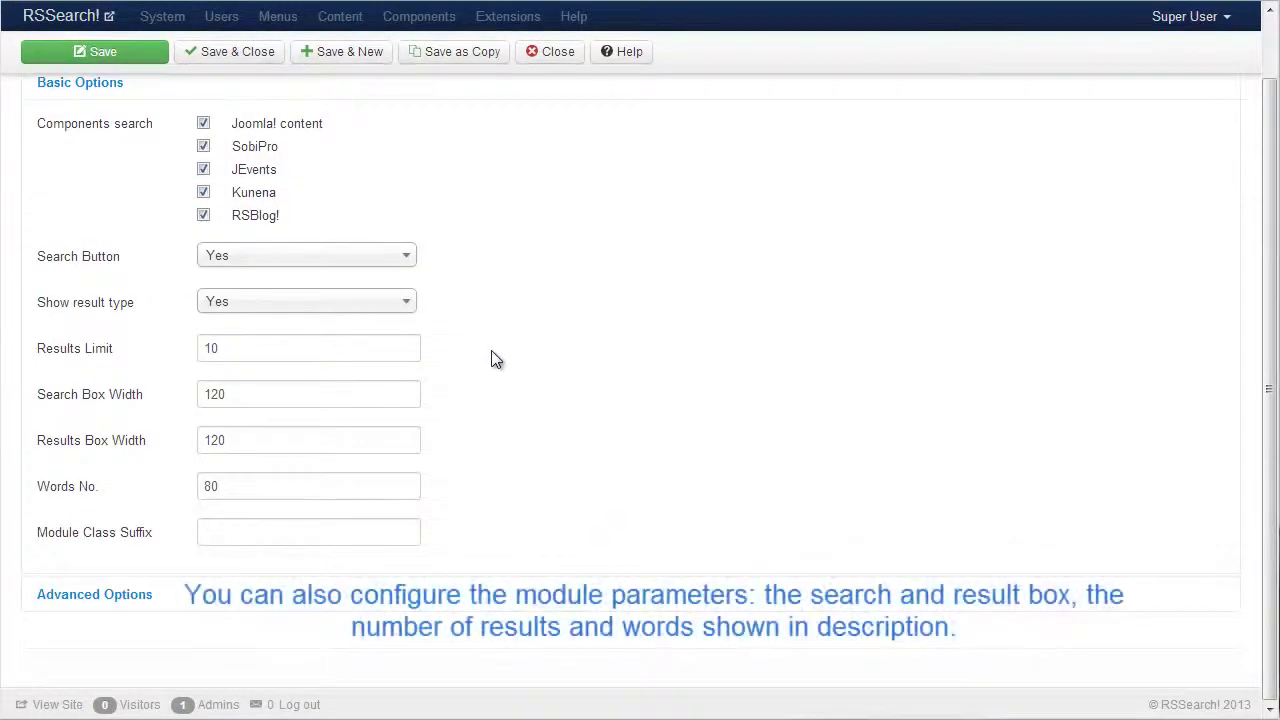
{"action": "left_click", "coordinate": [346, 348]}
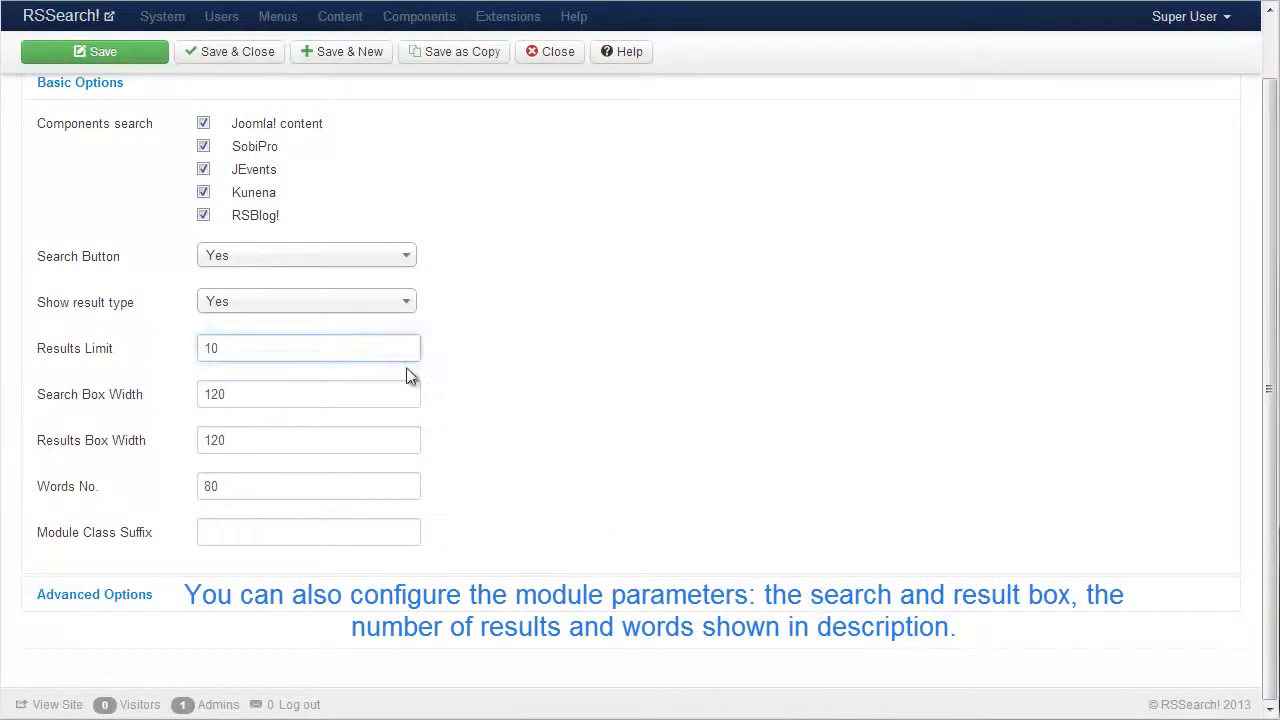
{"action": "key", "text": "BackSpace"}
{"action": "type", "text": "5"}
{"action": "left_click", "coordinate": [470, 375]}
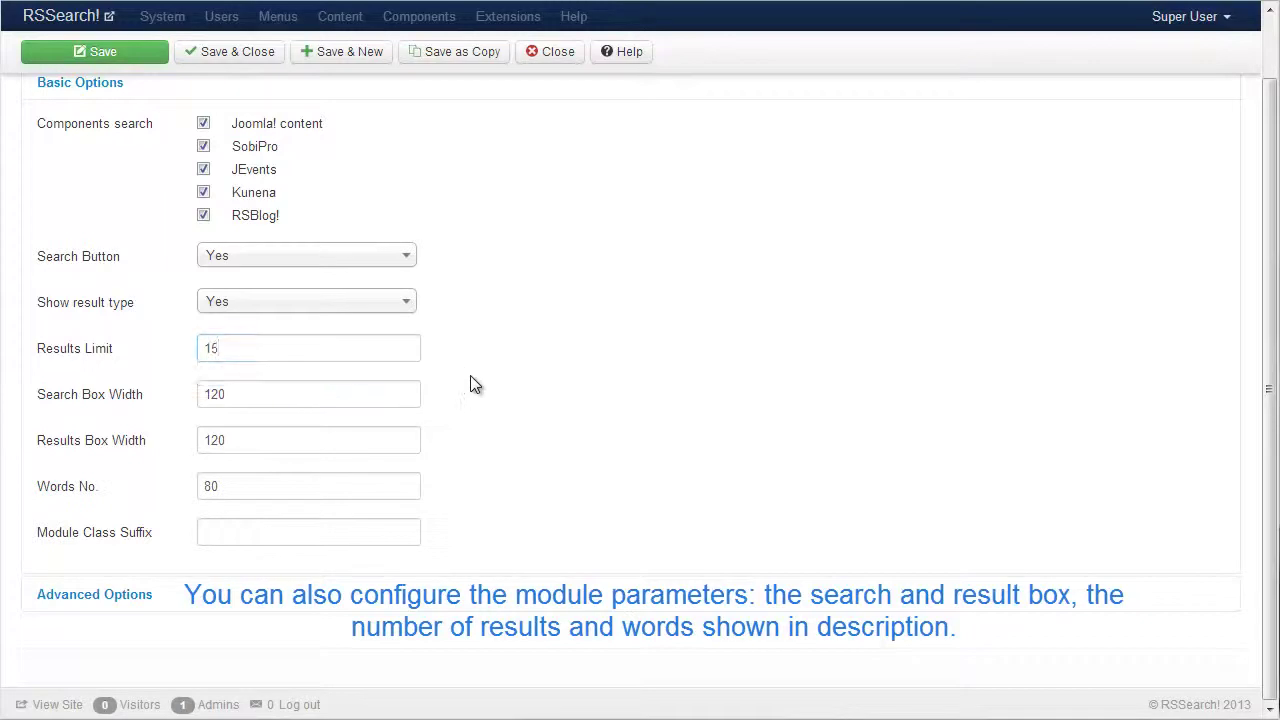
{"action": "left_click", "coordinate": [106, 594]}
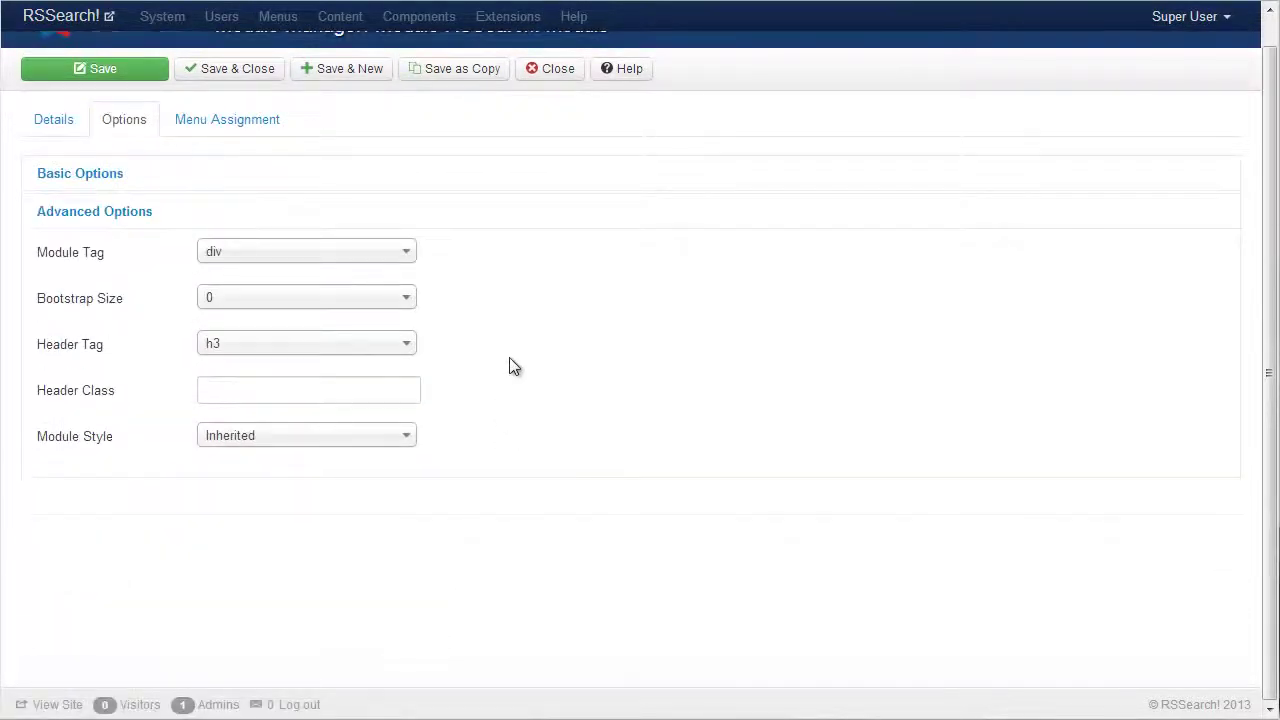
{"action": "left_click", "coordinate": [104, 173]}
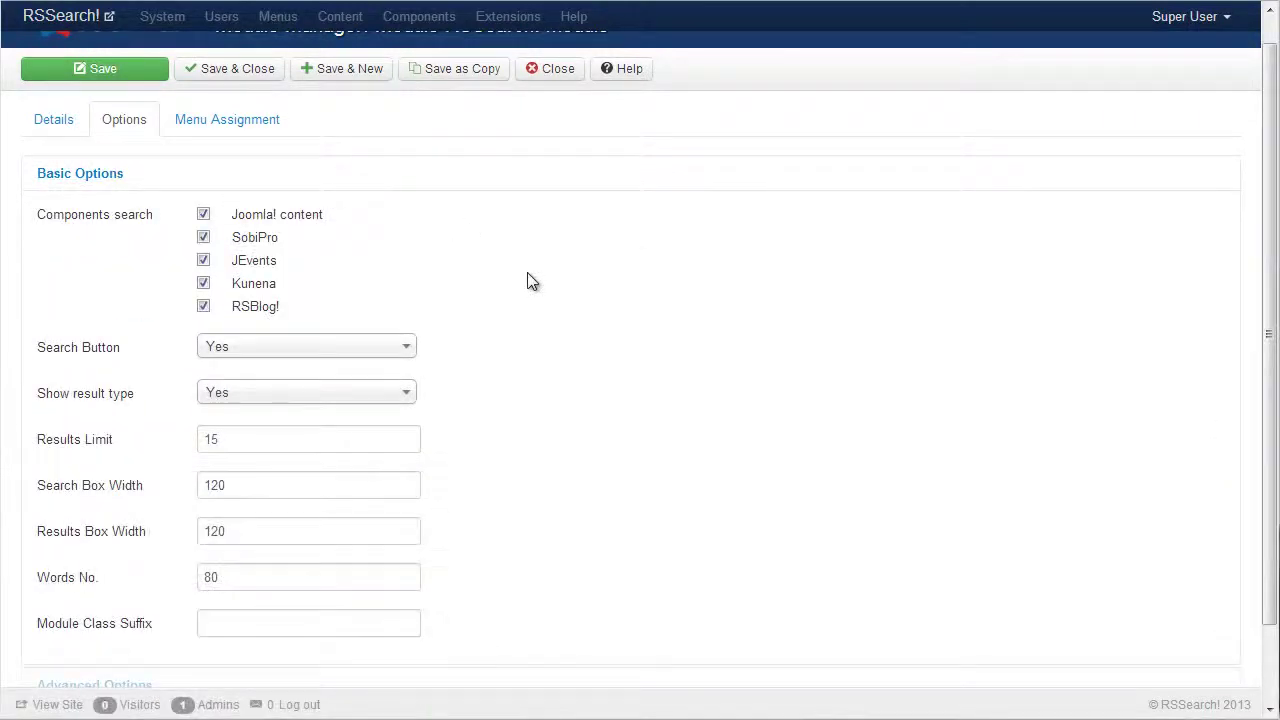
Step: Assign the RSSearch! module to all pages, then save and close it
{"action": "left_click", "coordinate": [252, 124]}
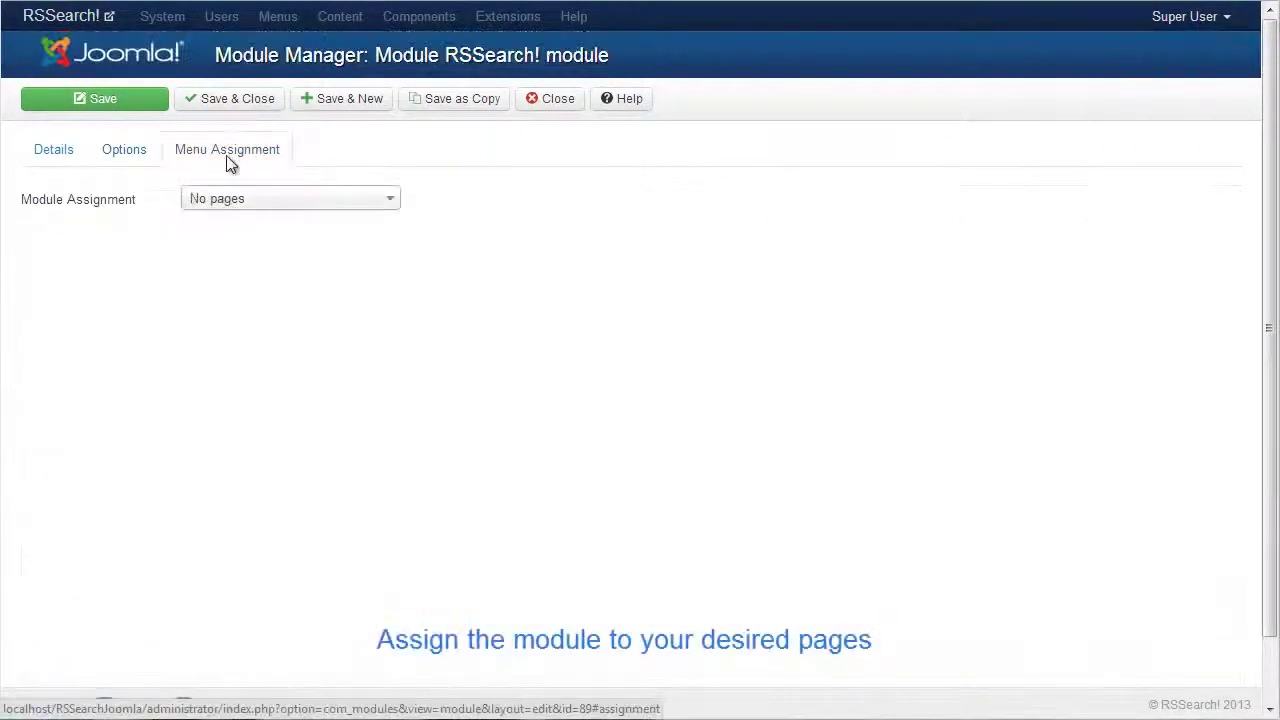
{"action": "left_click", "coordinate": [343, 202]}
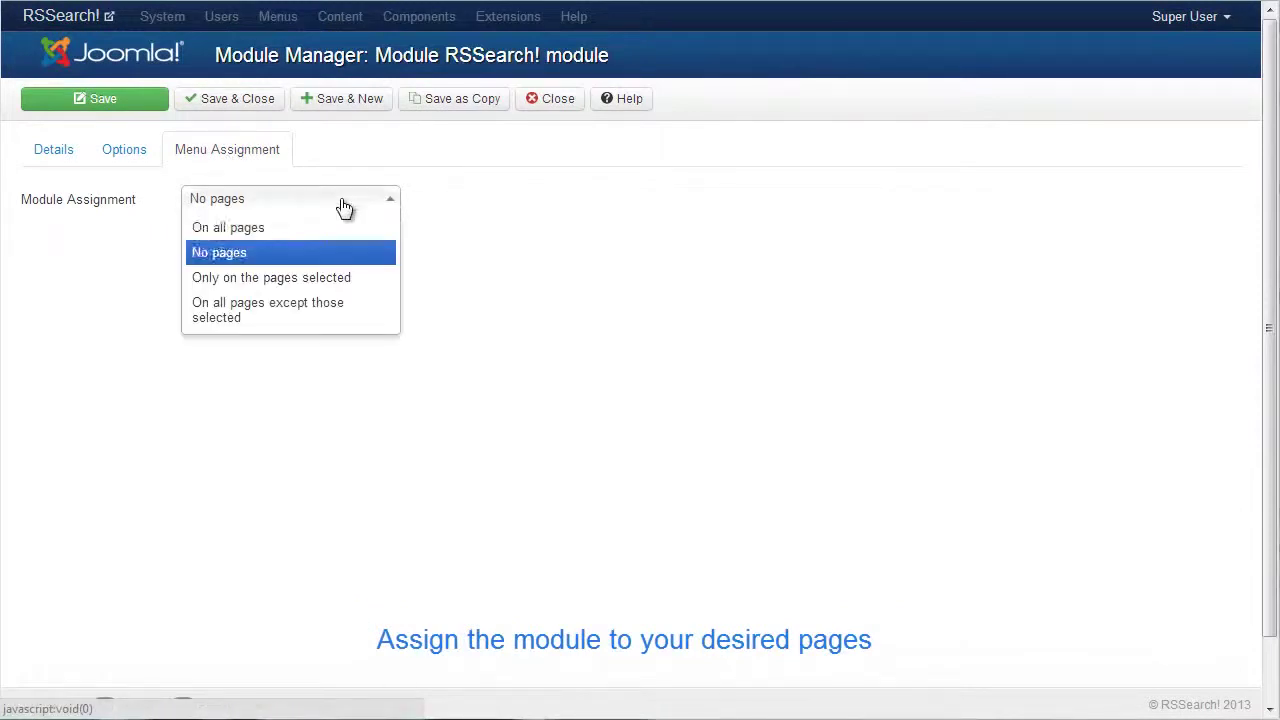
{"action": "left_click", "coordinate": [254, 230]}
{"action": "left_click", "coordinate": [283, 239]}
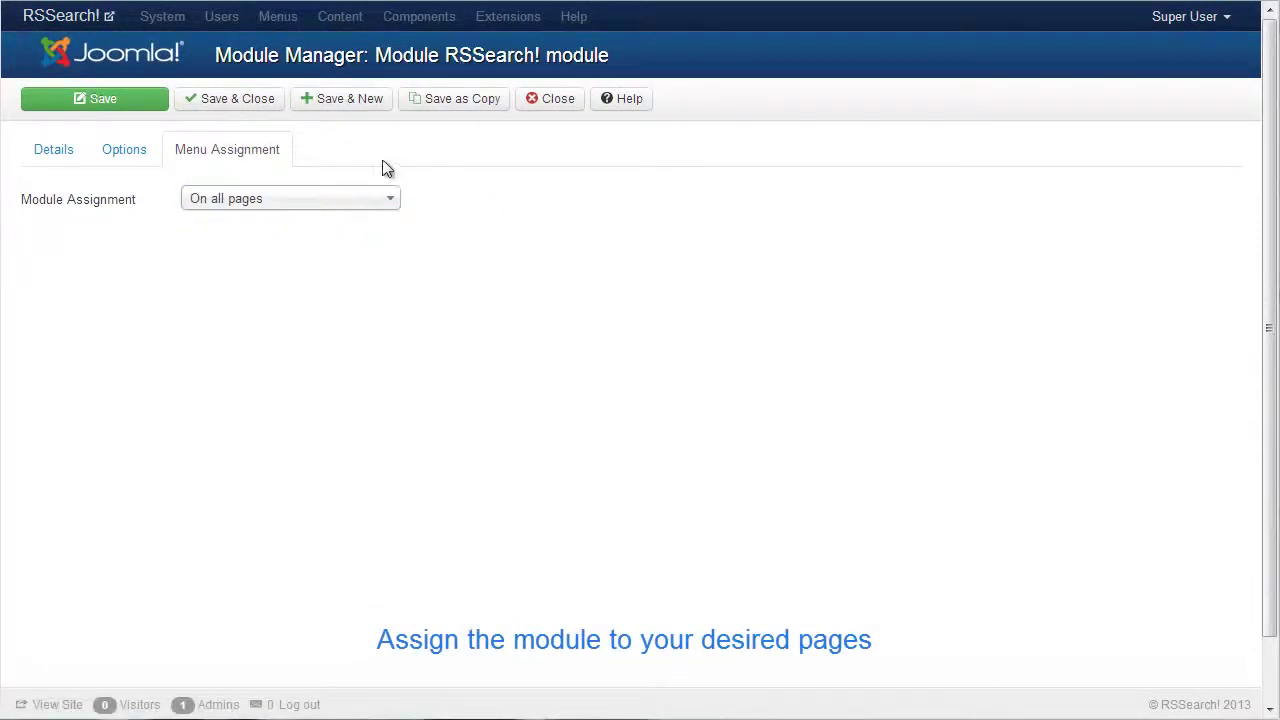
{"action": "left_click", "coordinate": [104, 100]}
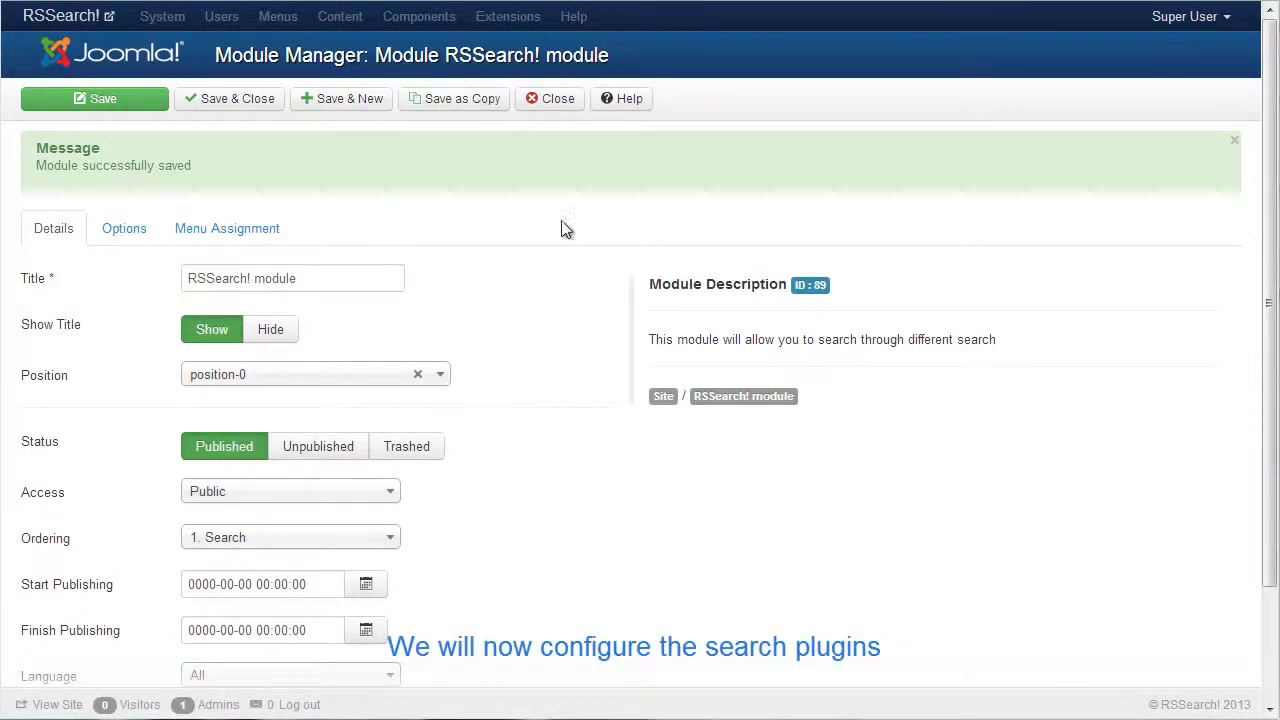
{"action": "left_click", "coordinate": [556, 104]}
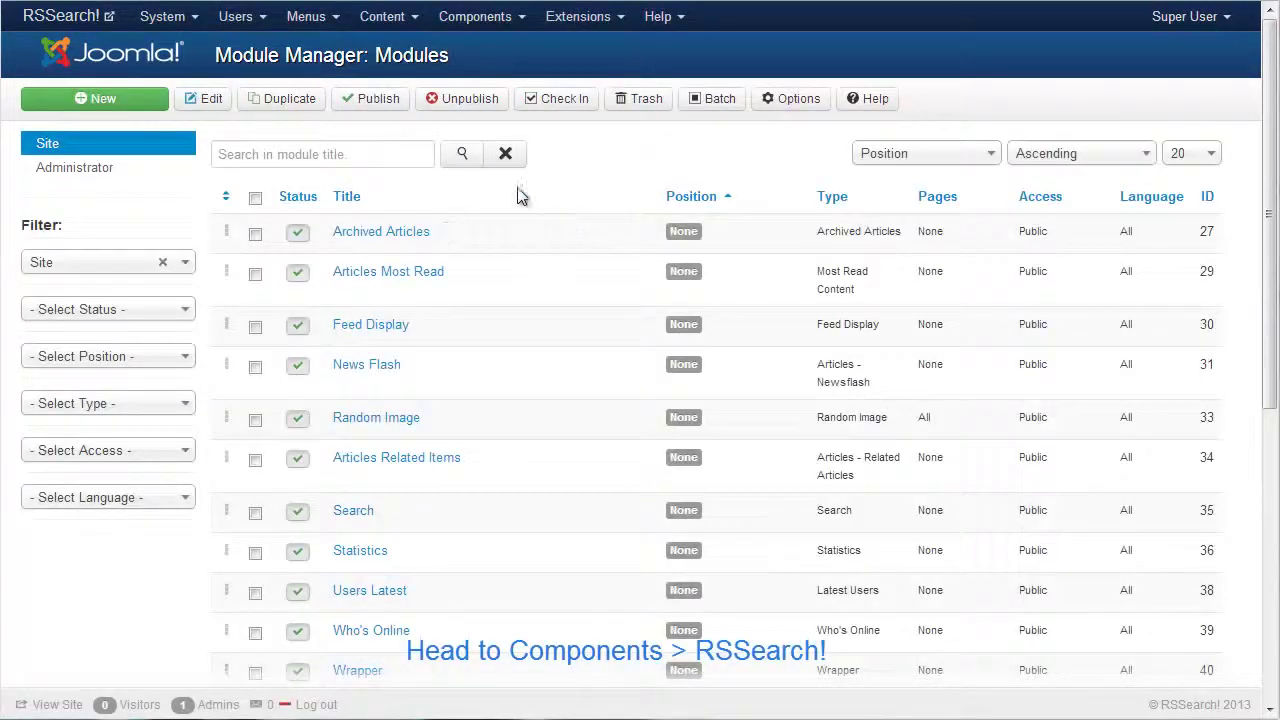
Step: Open the plugin list from the RSSearch! component and enable all the RSSearch! plugins
{"action": "left_click", "coordinate": [462, 28]}
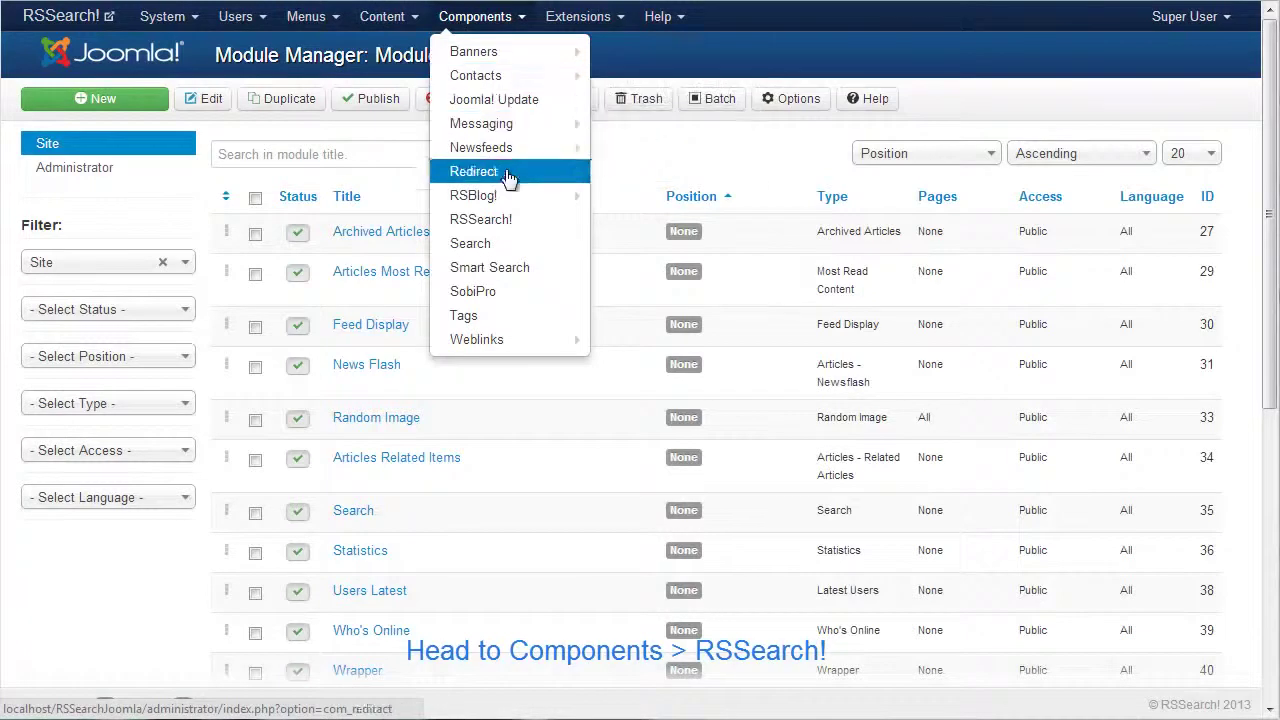
{"action": "left_click", "coordinate": [481, 219]}
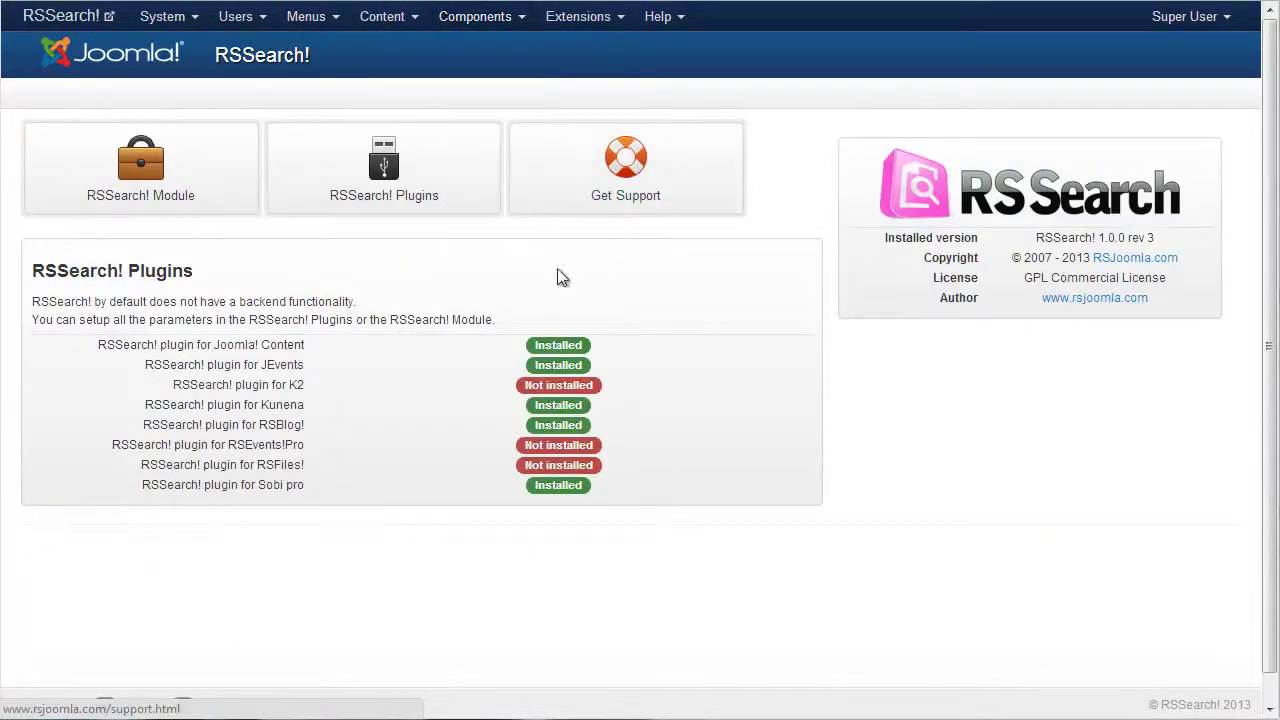
{"action": "left_click", "coordinate": [387, 178]}
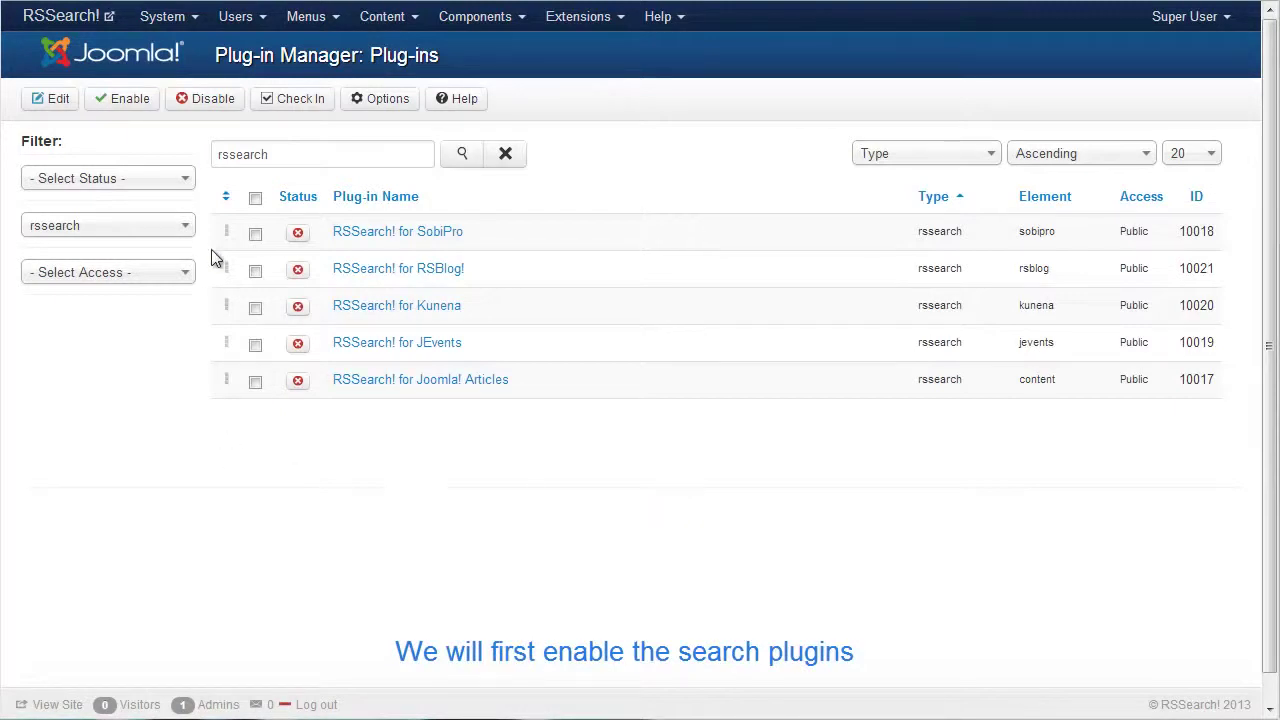
{"action": "left_click", "coordinate": [256, 199]}
{"action": "left_click", "coordinate": [127, 101]}
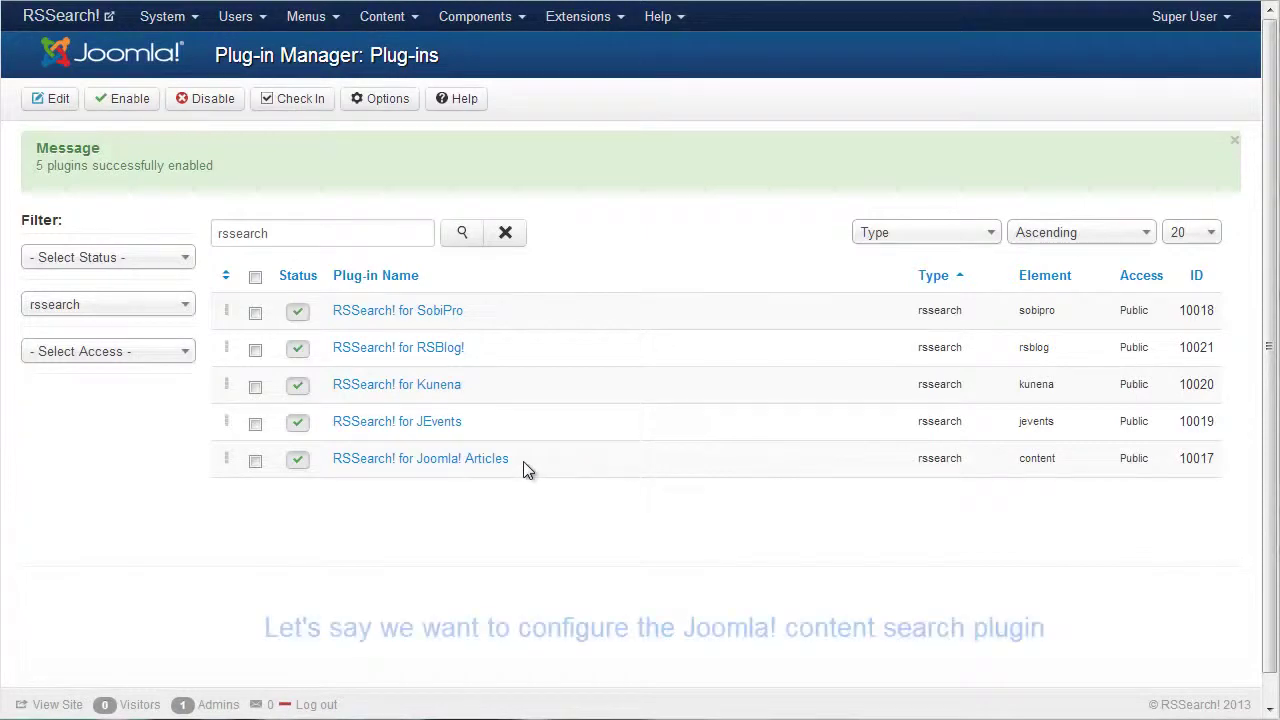
Step: In the RSSearch! for Joomla! Articles plugin, set the search scope to Content and Categories
{"action": "left_click", "coordinate": [484, 465]}
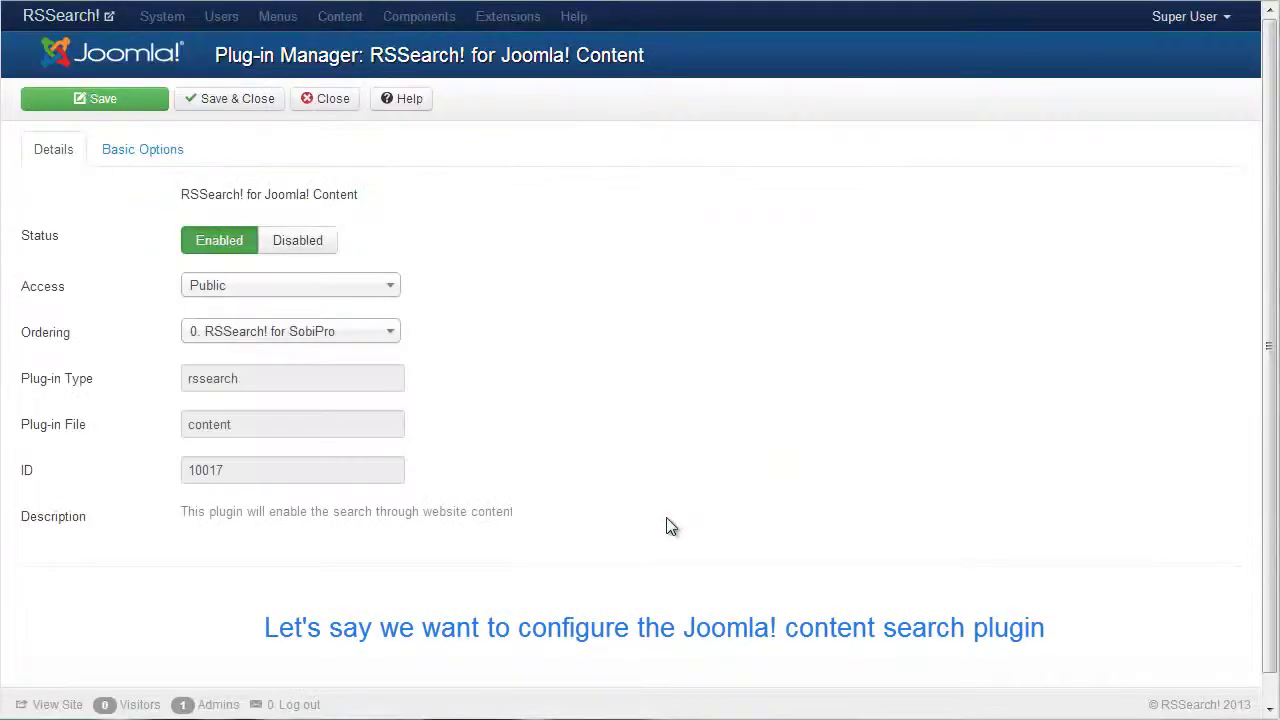
{"action": "left_click", "coordinate": [143, 155]}
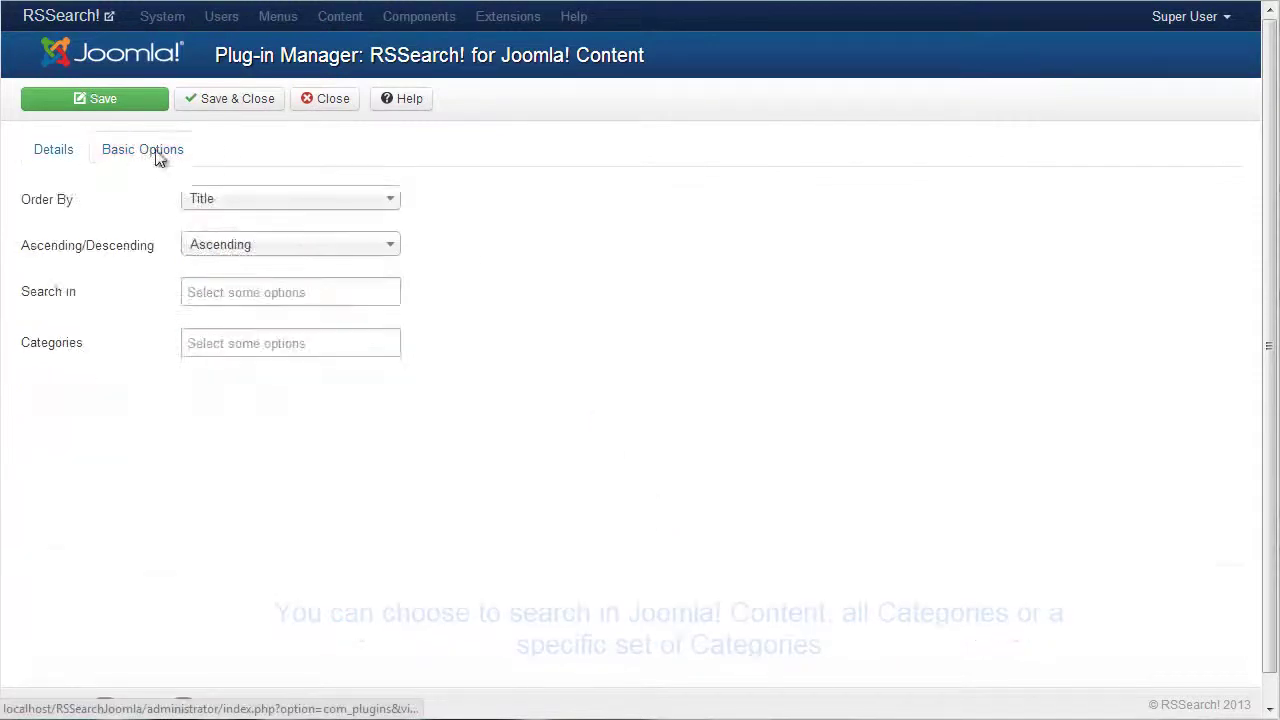
{"action": "left_click", "coordinate": [357, 292]}
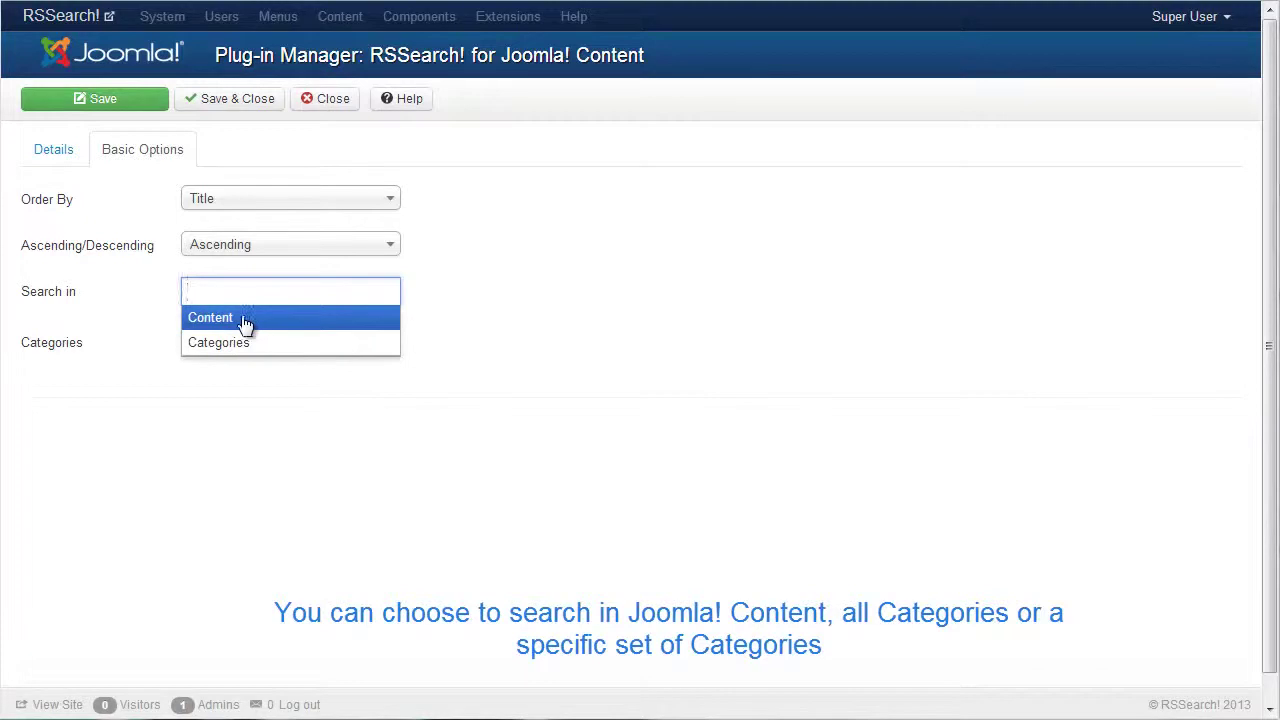
{"action": "left_click", "coordinate": [258, 320]}
{"action": "left_click", "coordinate": [309, 293]}
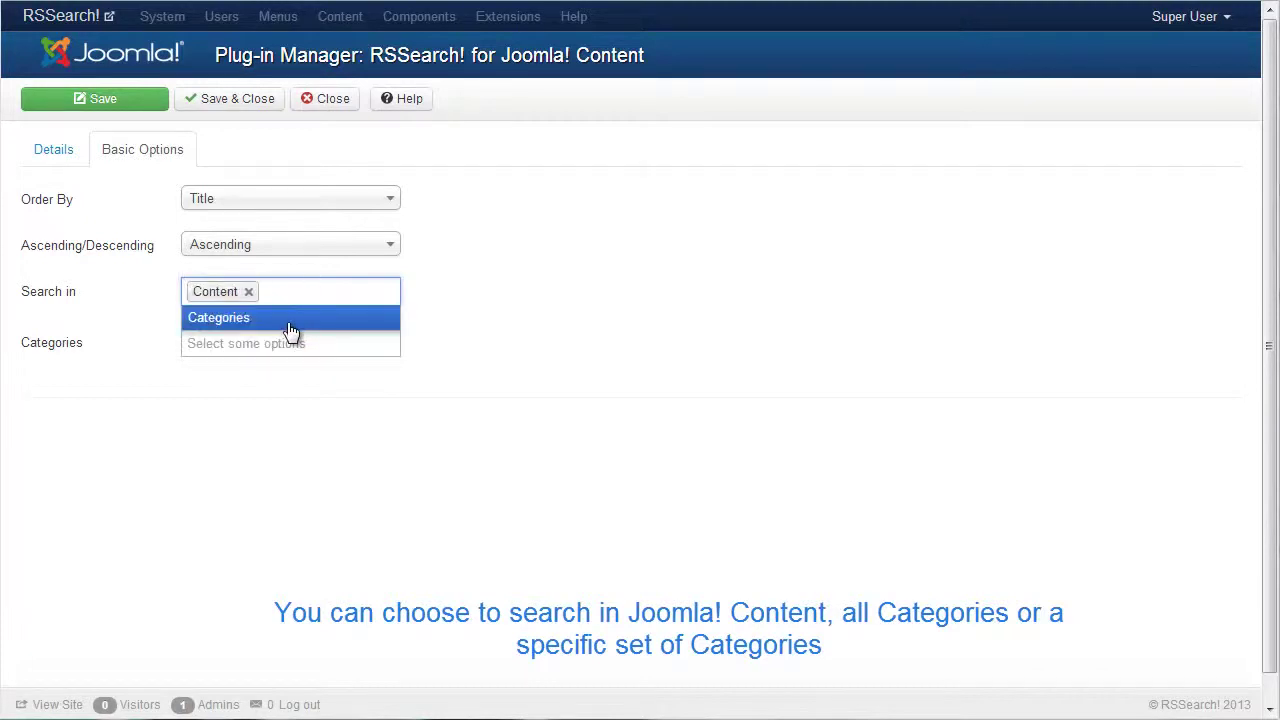
{"action": "left_click", "coordinate": [290, 330]}
Step: Limit the plugin's categories to Joomla! and Uncategorised, then save and close it
{"action": "left_click", "coordinate": [325, 344]}
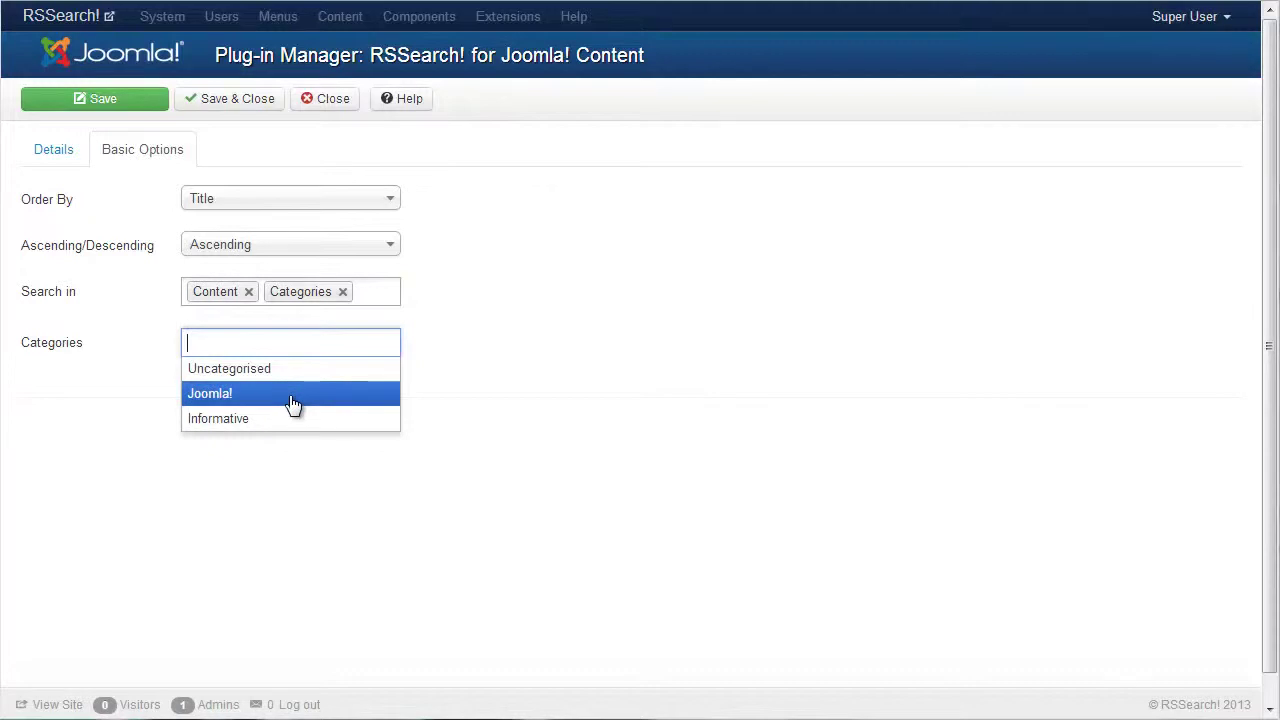
{"action": "left_click", "coordinate": [293, 403]}
{"action": "left_click", "coordinate": [327, 341]}
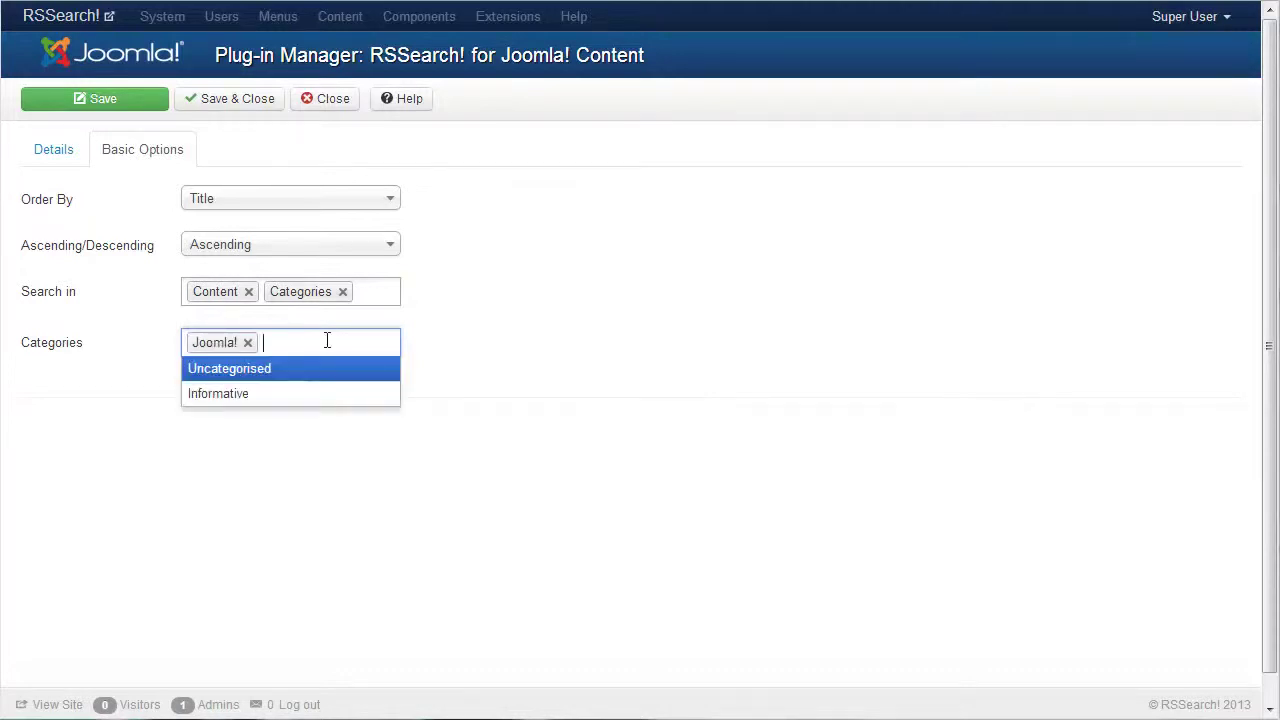
{"action": "left_click", "coordinate": [290, 372]}
{"action": "left_click", "coordinate": [470, 360]}
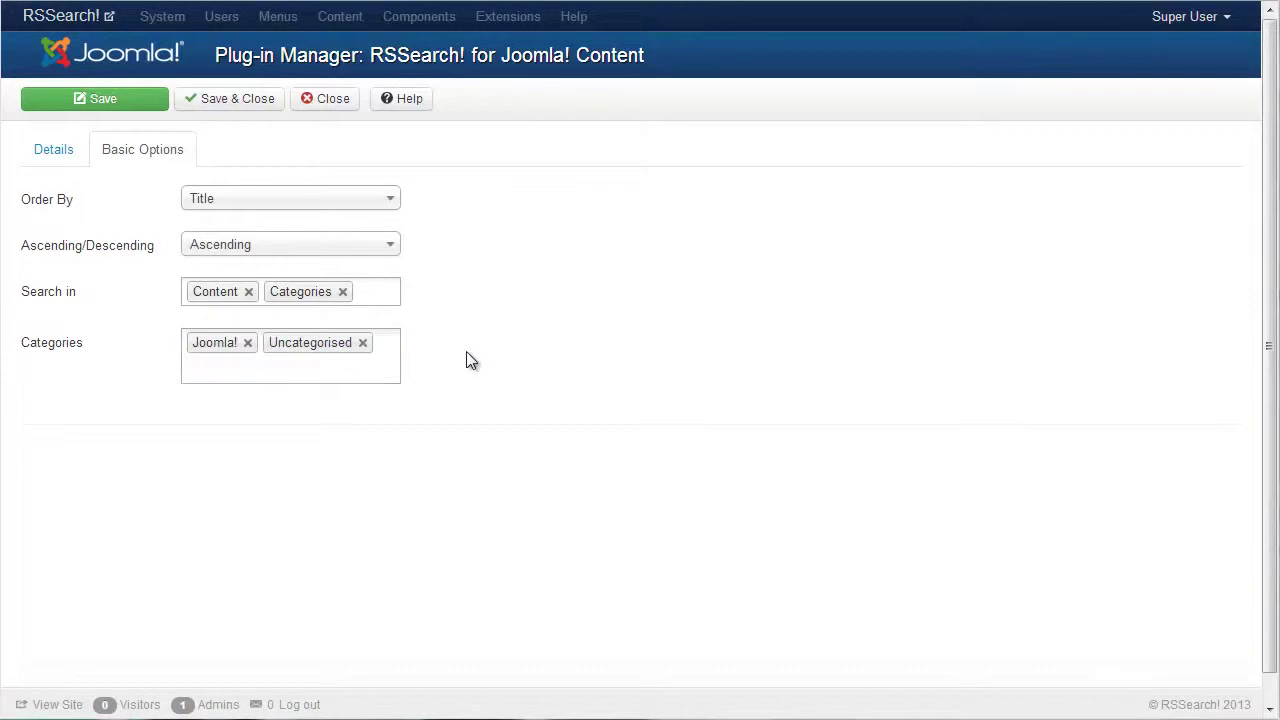
{"action": "left_click", "coordinate": [203, 104]}
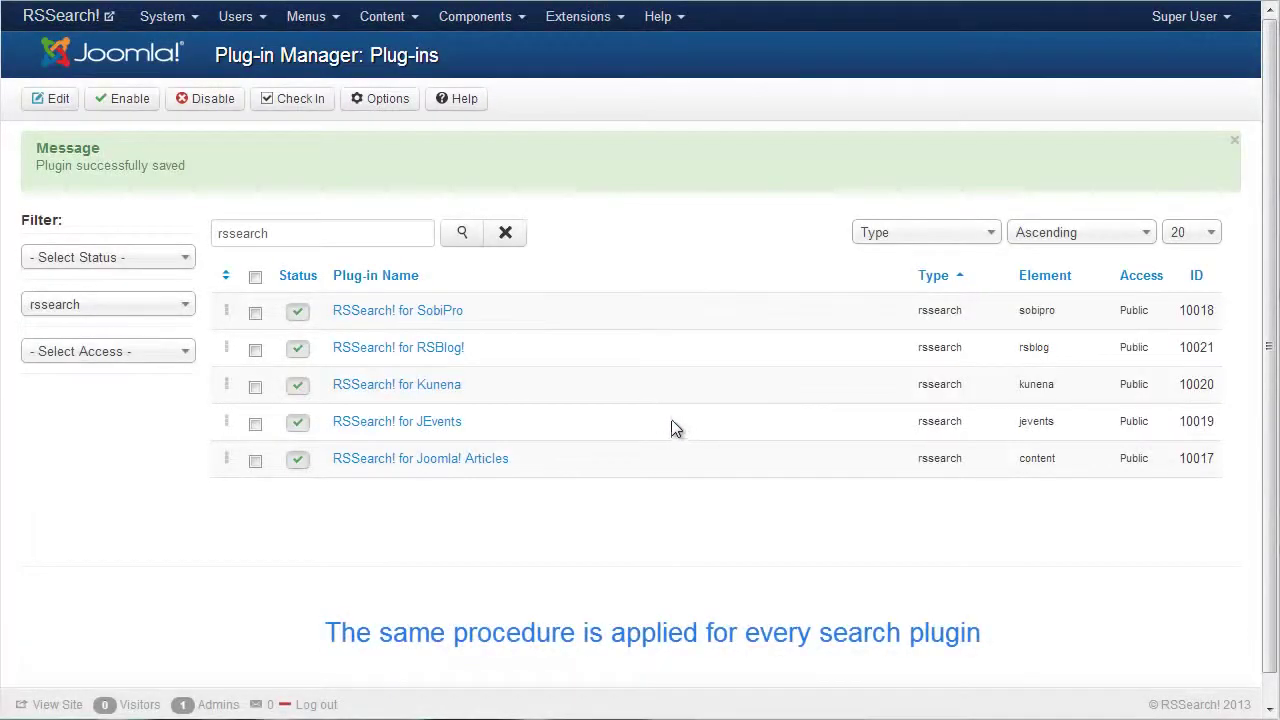
Step: In the RSSearch! for RSBlog! plugin, set the search fields to Posts and Categories
{"action": "left_click", "coordinate": [410, 350]}
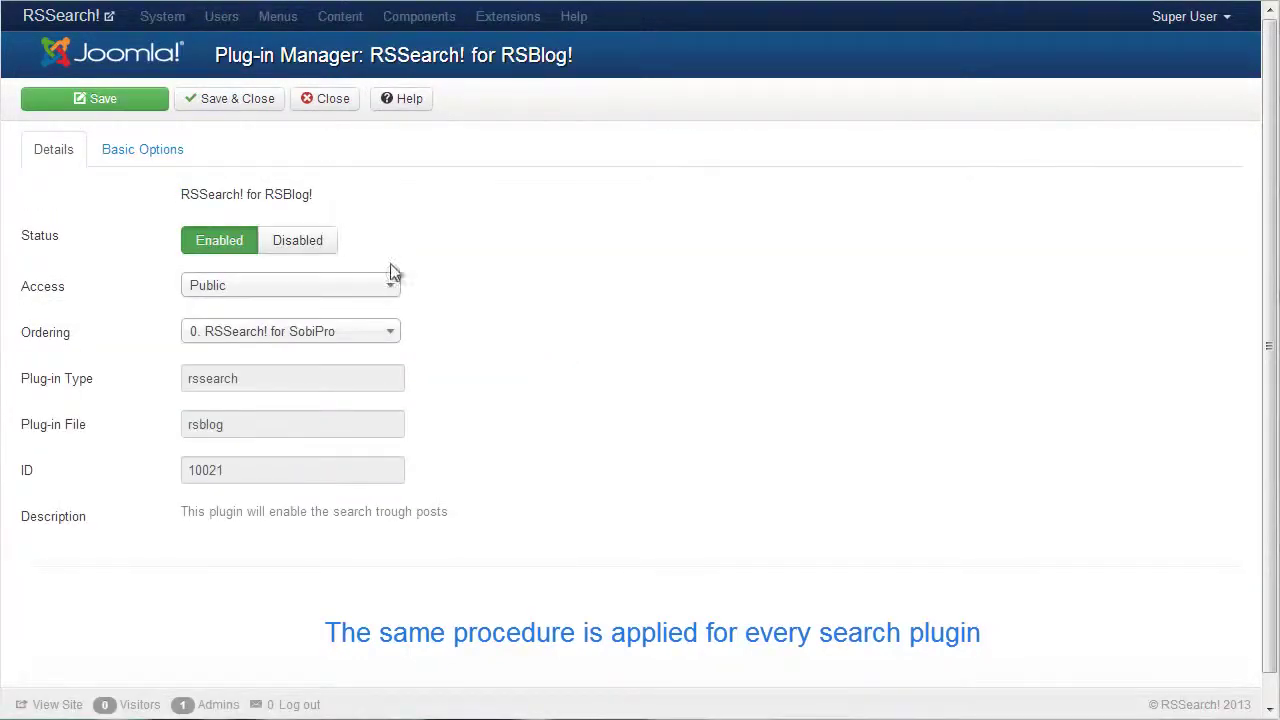
{"action": "left_click", "coordinate": [137, 150]}
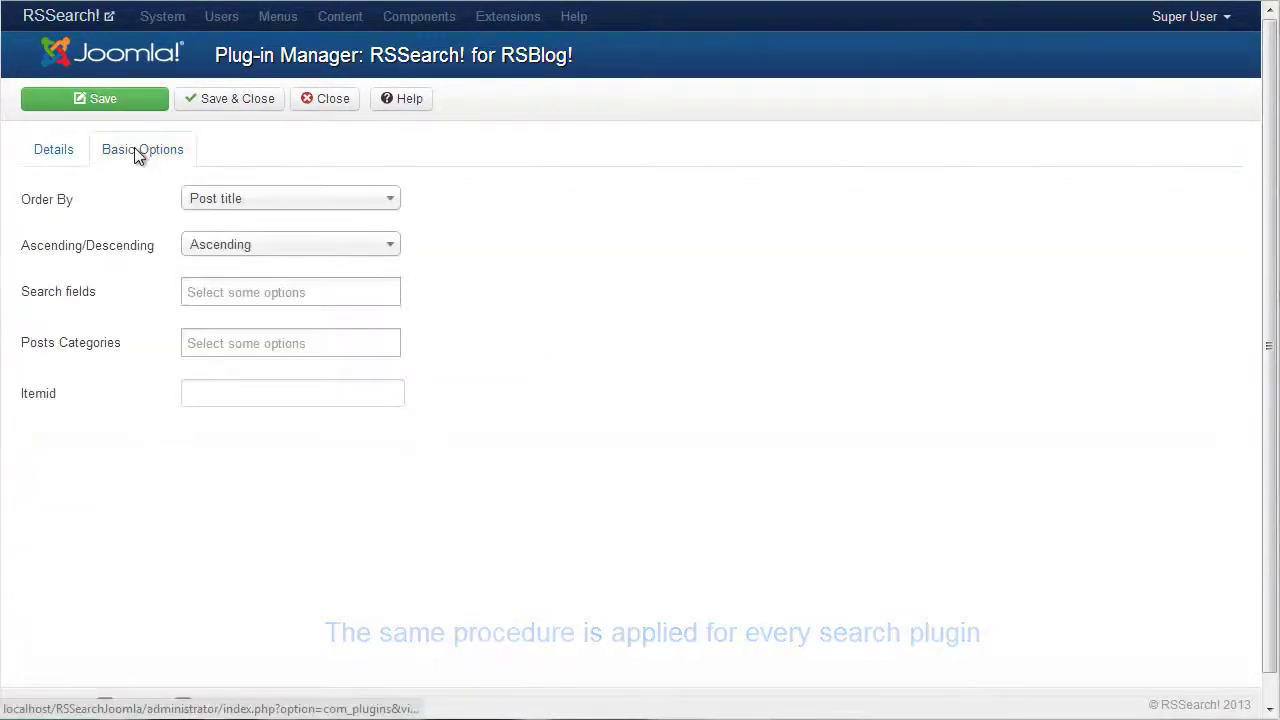
{"action": "left_click", "coordinate": [337, 293]}
{"action": "left_click", "coordinate": [331, 318]}
{"action": "left_click", "coordinate": [334, 290]}
{"action": "left_click", "coordinate": [320, 320]}
Step: Limit the plugin's posts categories to Nature, Uncategorised and Wild Life, and save and close it
{"action": "left_click", "coordinate": [314, 339]}
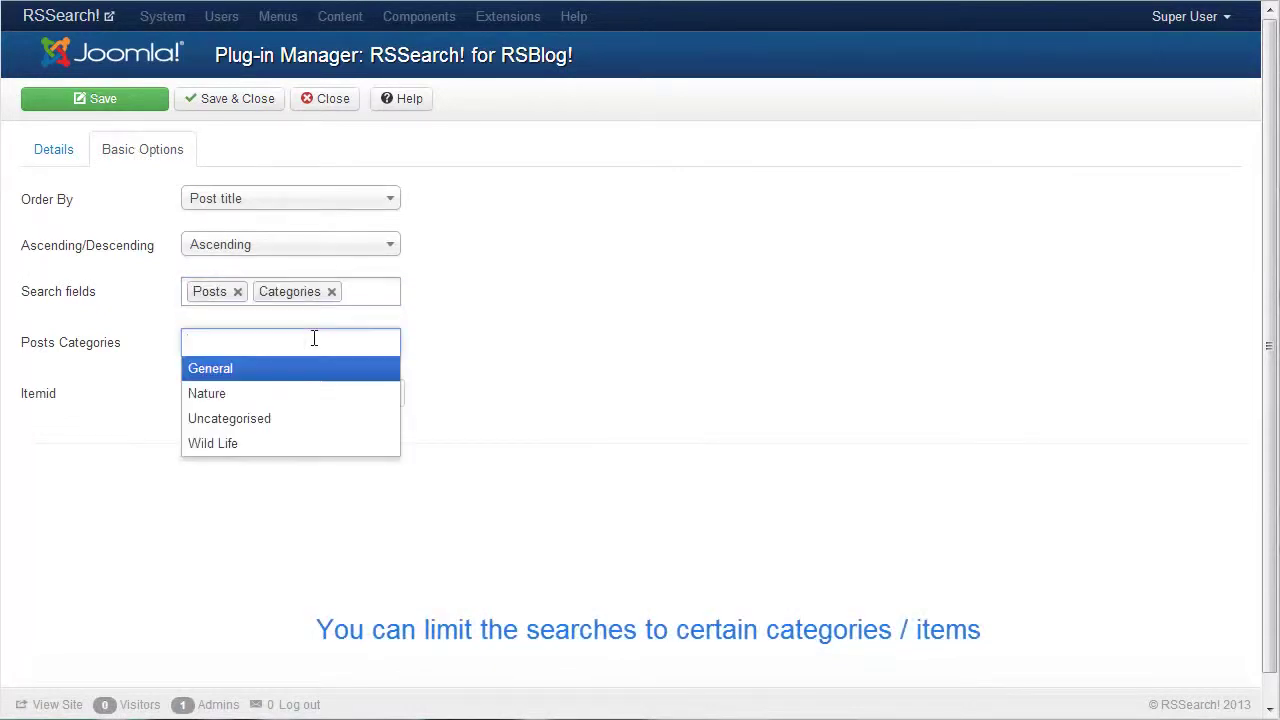
{"action": "left_click", "coordinate": [300, 393]}
{"action": "left_click", "coordinate": [312, 344]}
{"action": "left_click", "coordinate": [304, 394]}
{"action": "left_click", "coordinate": [355, 365]}
{"action": "left_click", "coordinate": [312, 420]}
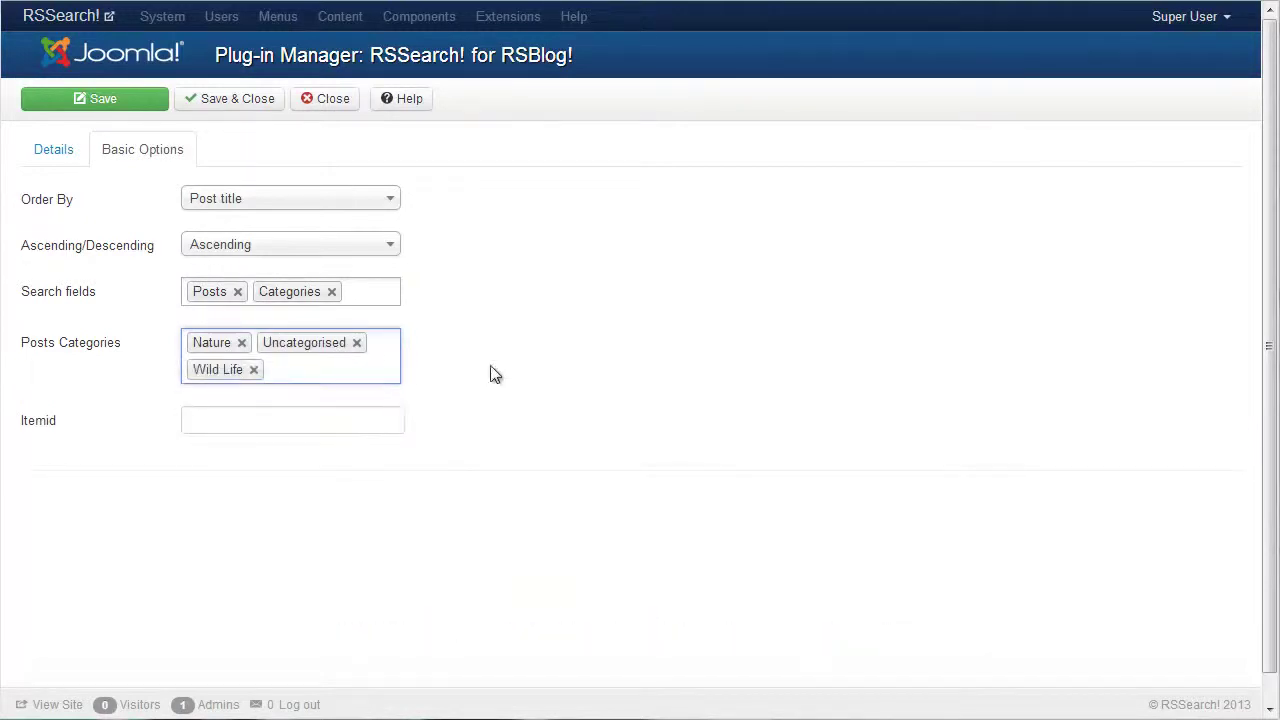
{"action": "left_click", "coordinate": [236, 101]}
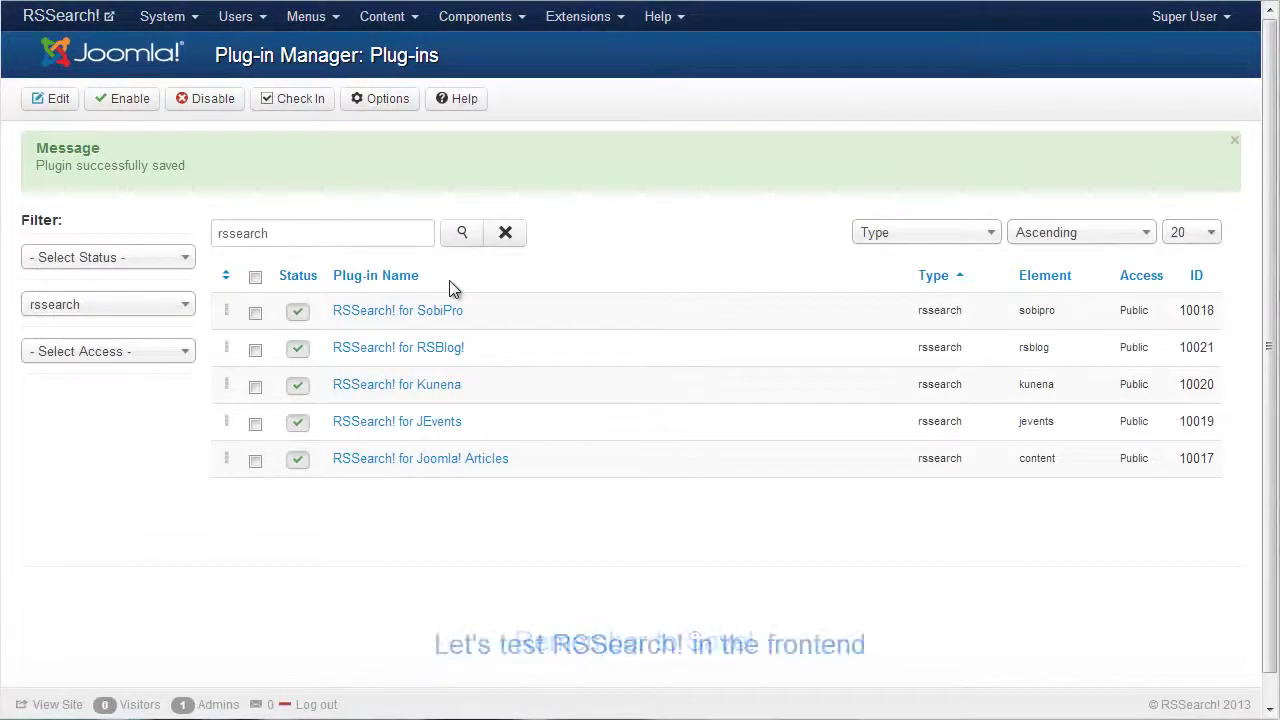
Step: Test the public site's search with "joomla", opening the Getting Started suggestion, and with "blog", viewing all matching results
{"action": "left_click", "coordinate": [79, 18]}
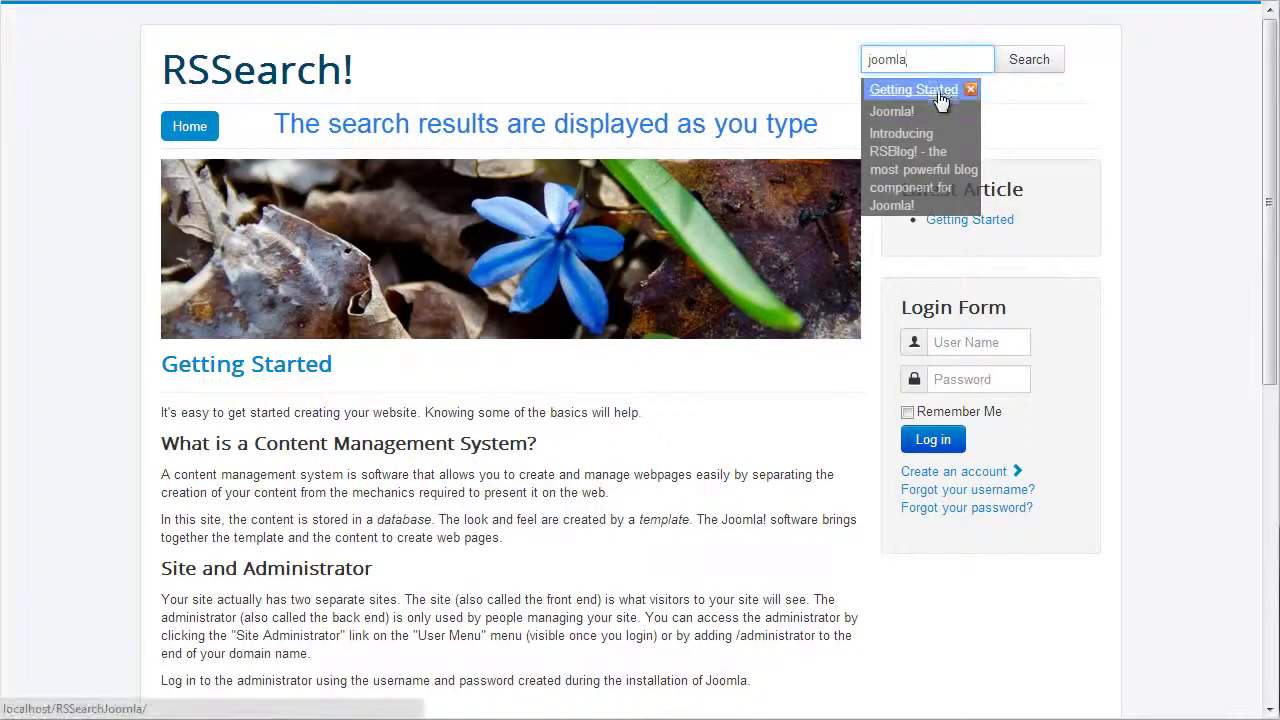
{"action": "left_click", "coordinate": [941, 97]}
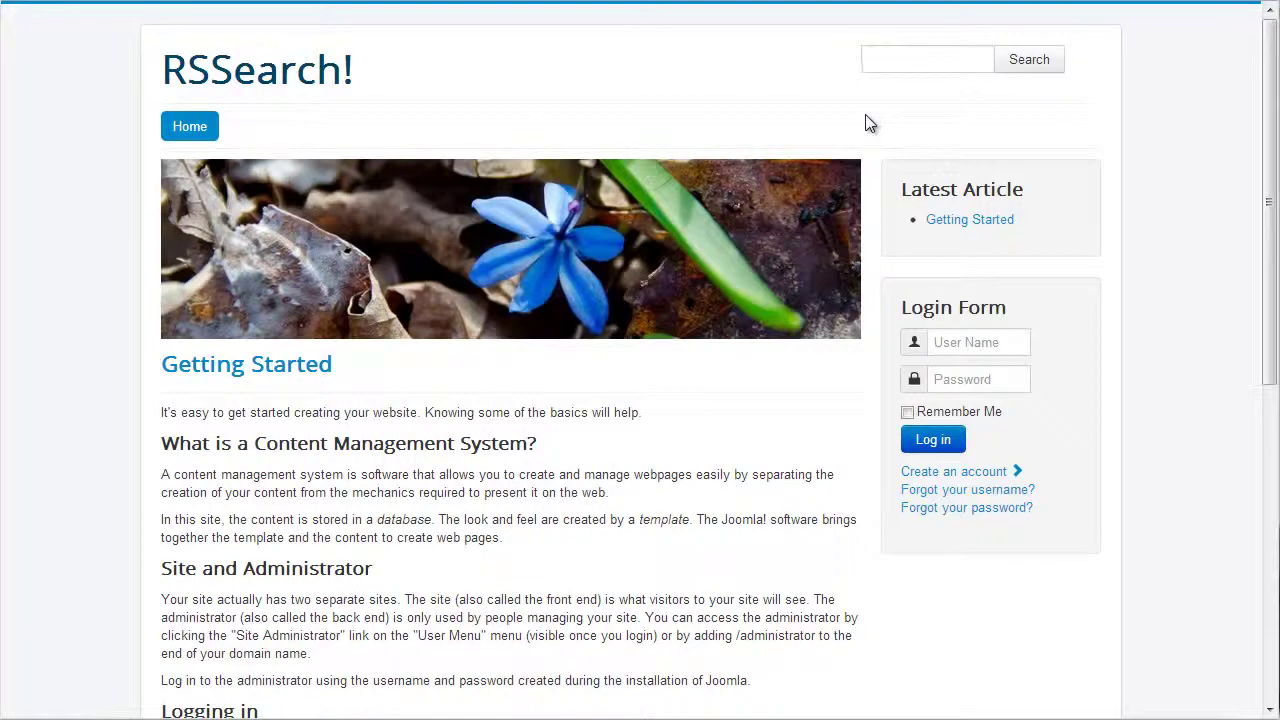
{"action": "left_click", "coordinate": [934, 58]}
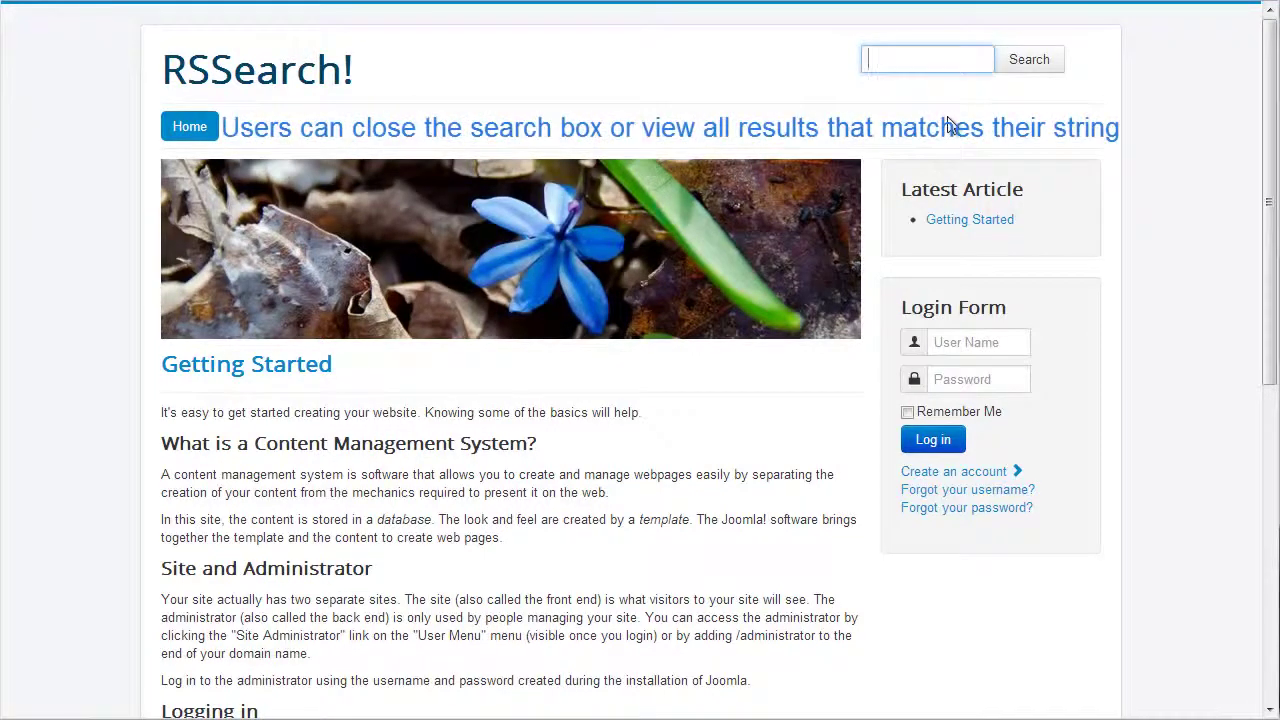
{"action": "left_click", "coordinate": [1031, 64]}
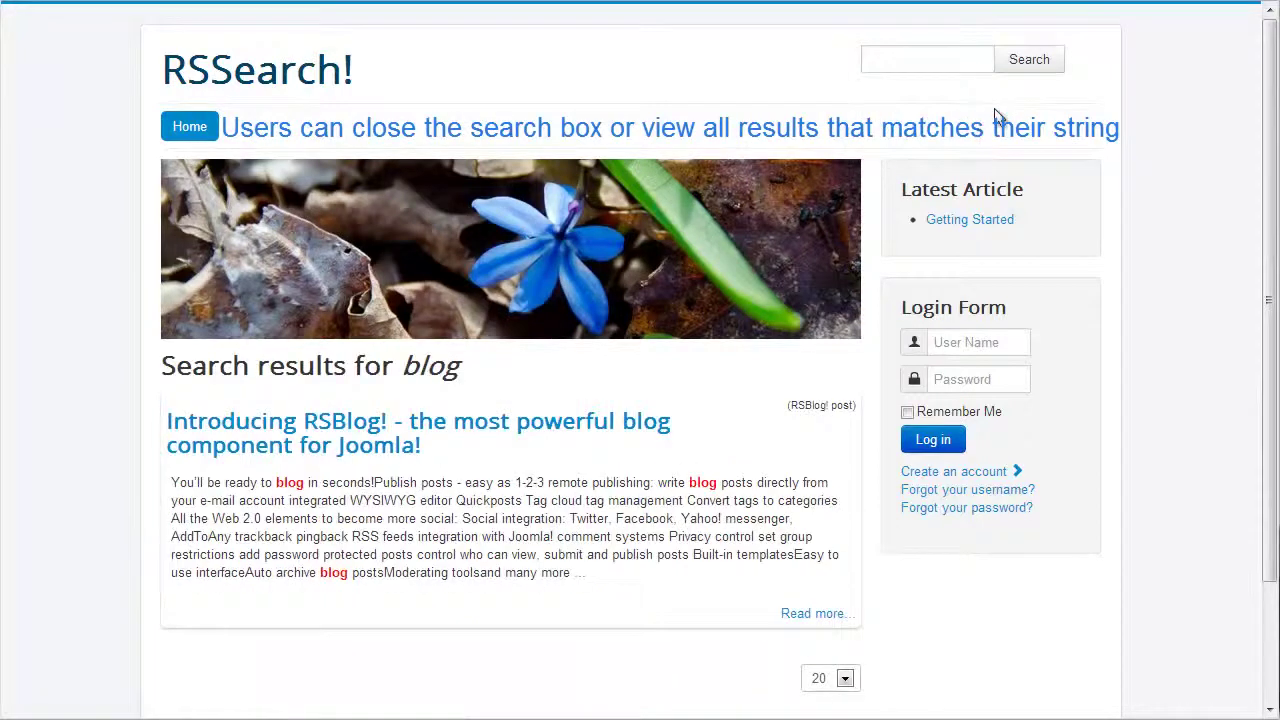